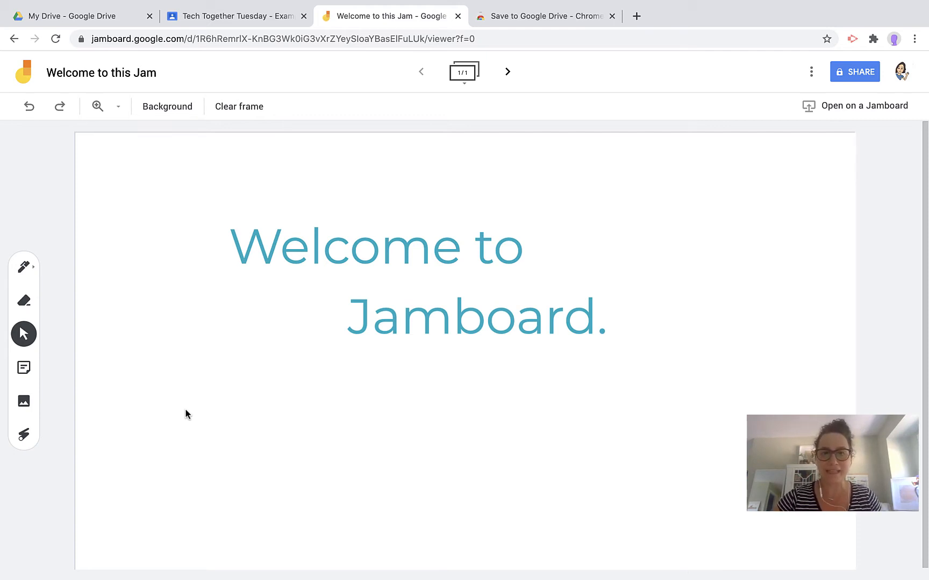
Switch to Google Drive and find where Jamboard is offered among the Google apps and the types of new file.
left_click(80, 10)
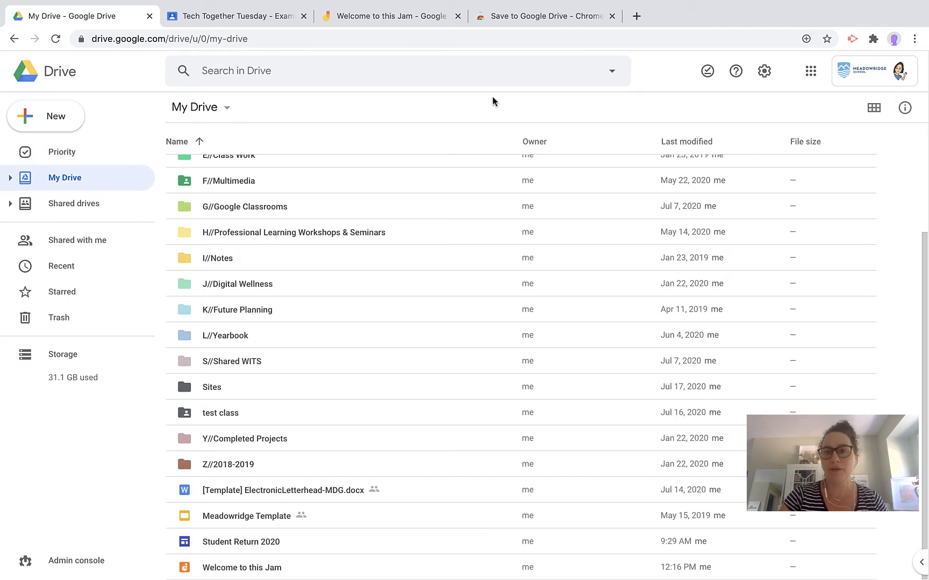
left_click(805, 71)
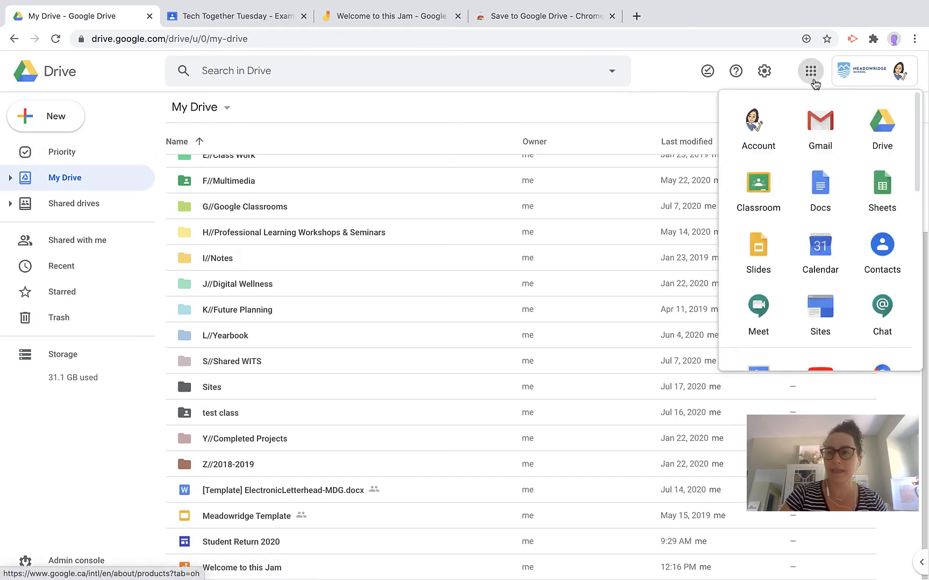
scroll(813, 269, "down", 2)
scroll(813, 276, "down", 6)
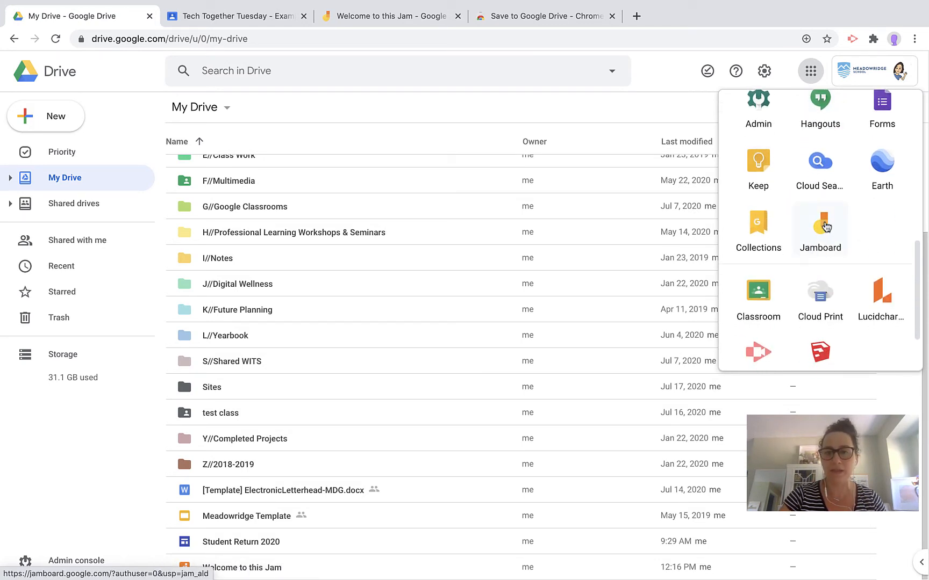
left_click(38, 107)
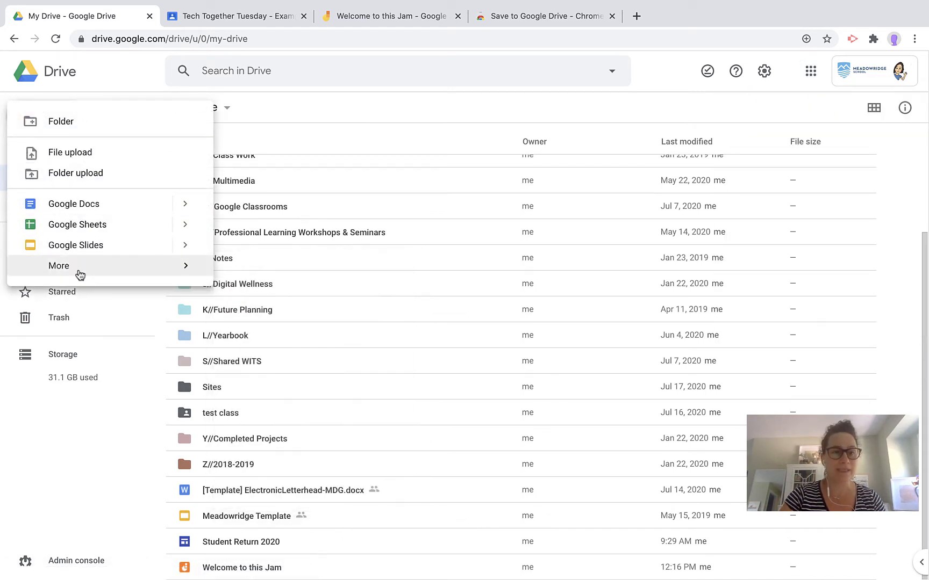
mouse_move(84, 270)
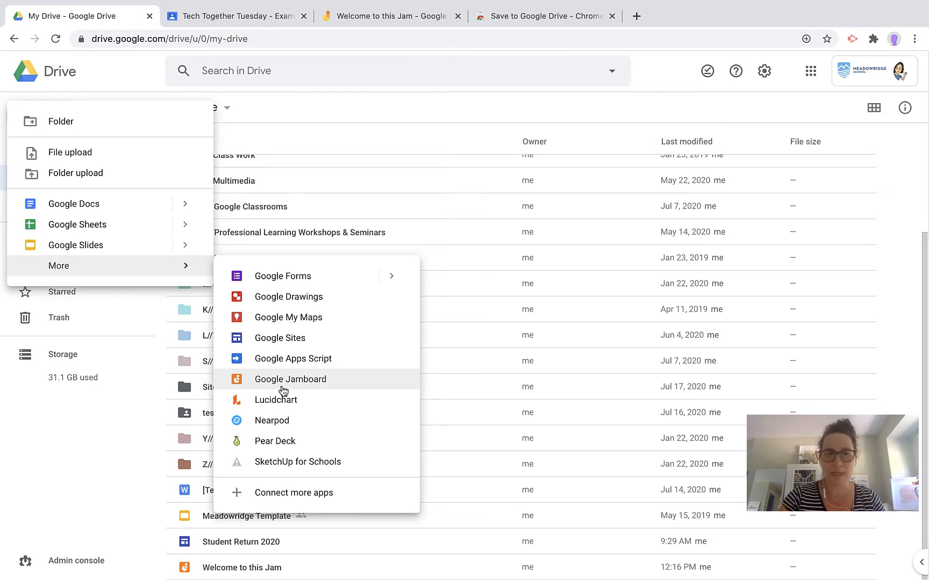
Go to the Google Jamboard home page at jamboard.google.com in the same browser tab.
left_click(266, 42)
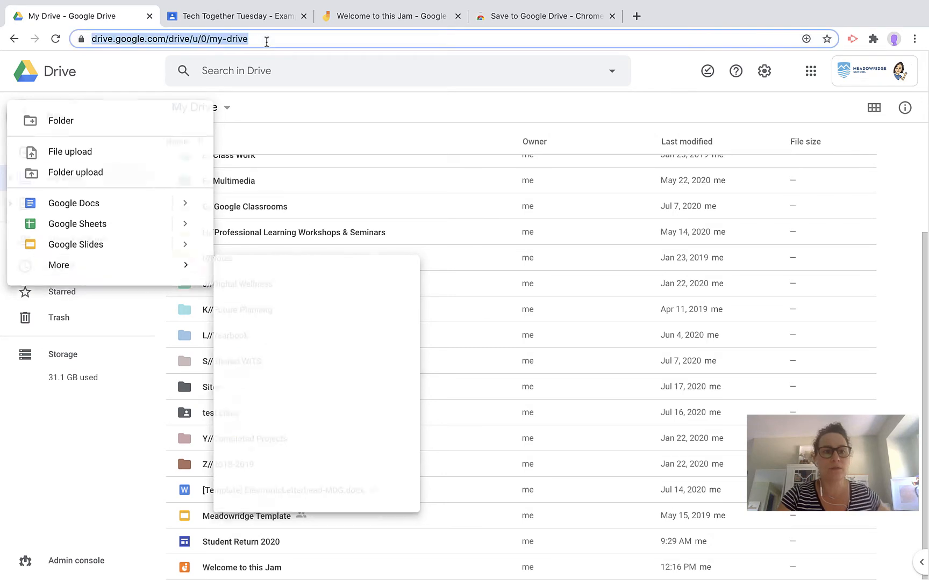
type("ja")
key("Return")
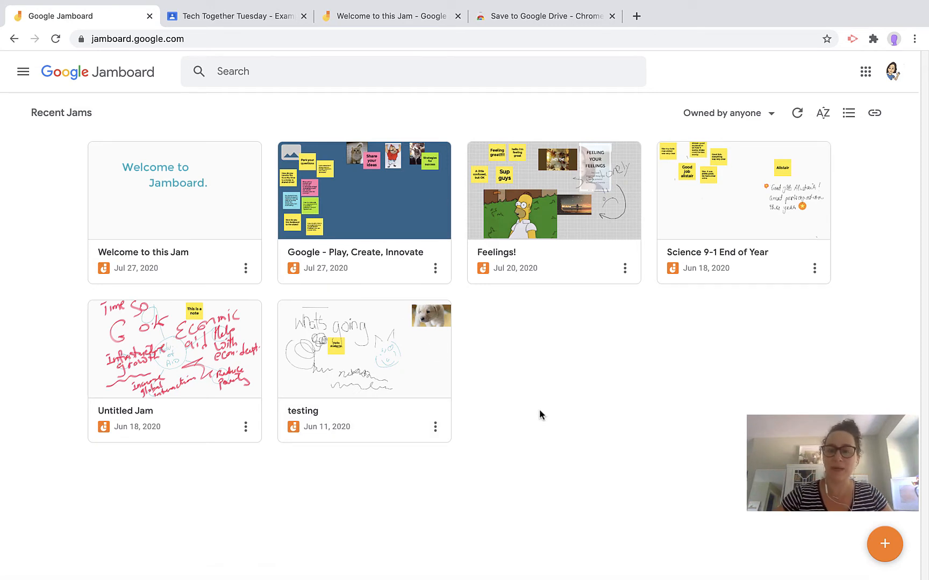
Examine the options for recent Jams: the ownership filter, refresh, list and grid layouts, and opening a Jam by code.
left_click(747, 112)
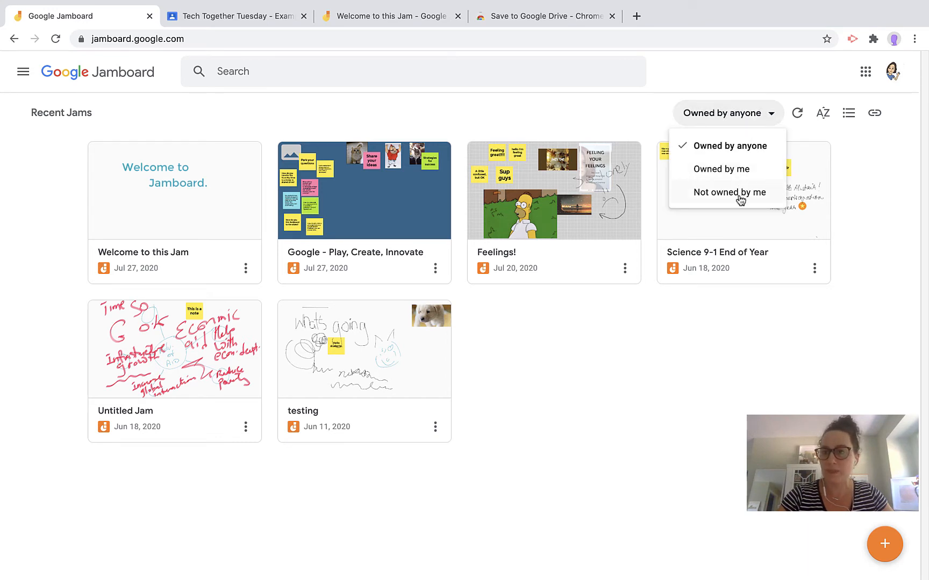
left_click(797, 114)
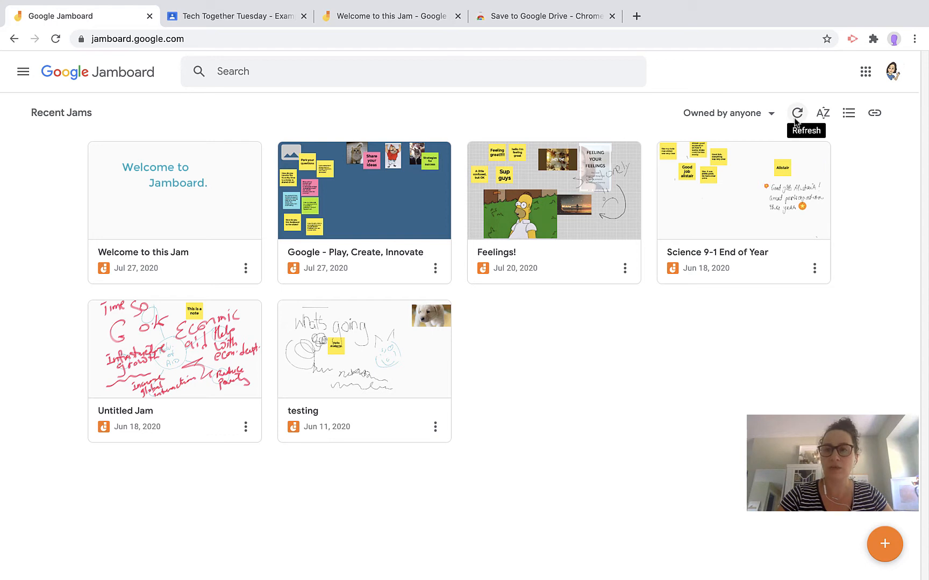
left_click(848, 116)
left_click(848, 115)
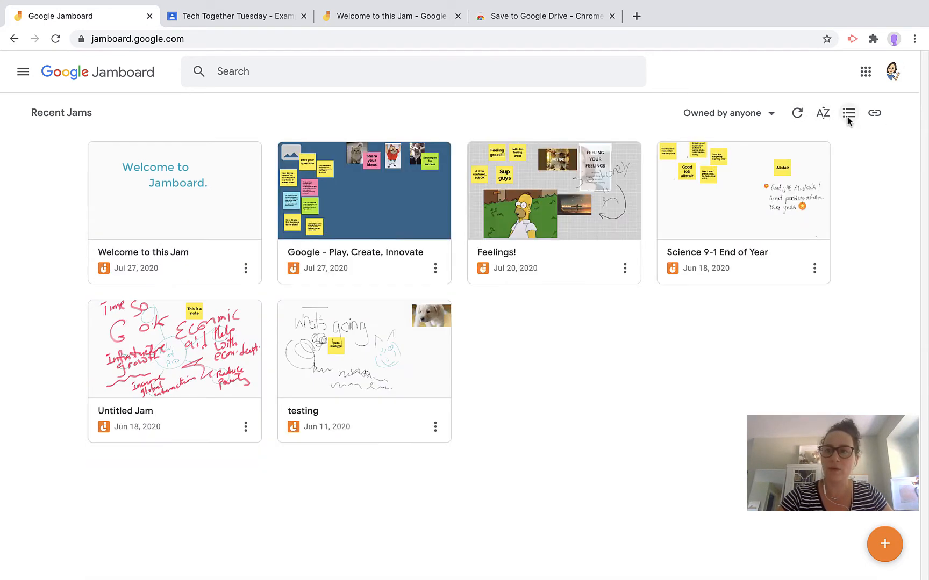
left_click(874, 114)
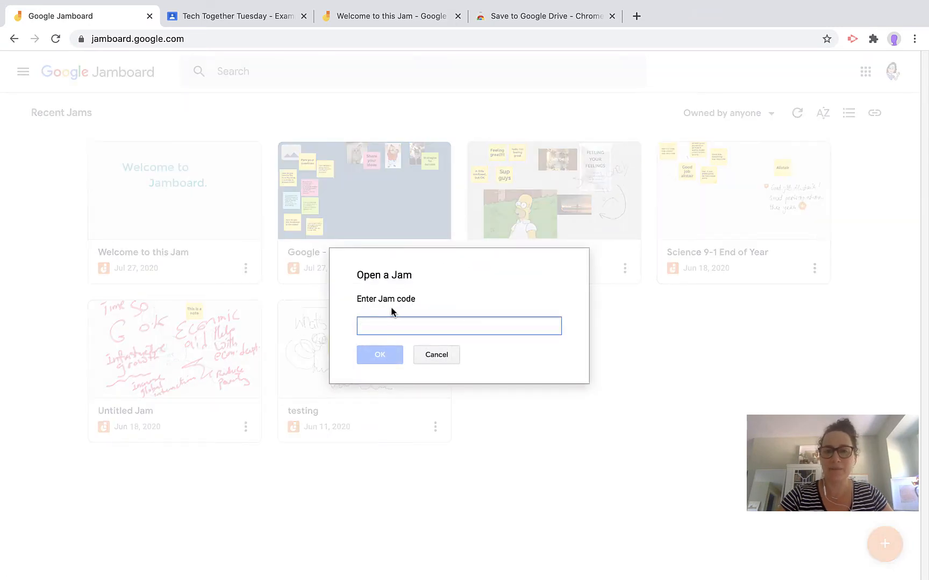
left_click(435, 355)
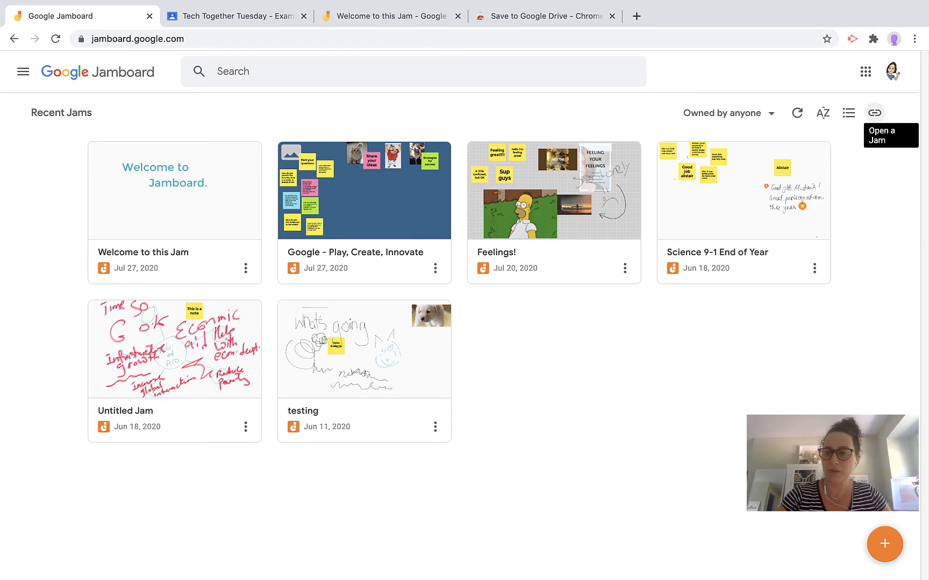
Create a new Jam and name it "TTT -Example".
left_click(881, 544)
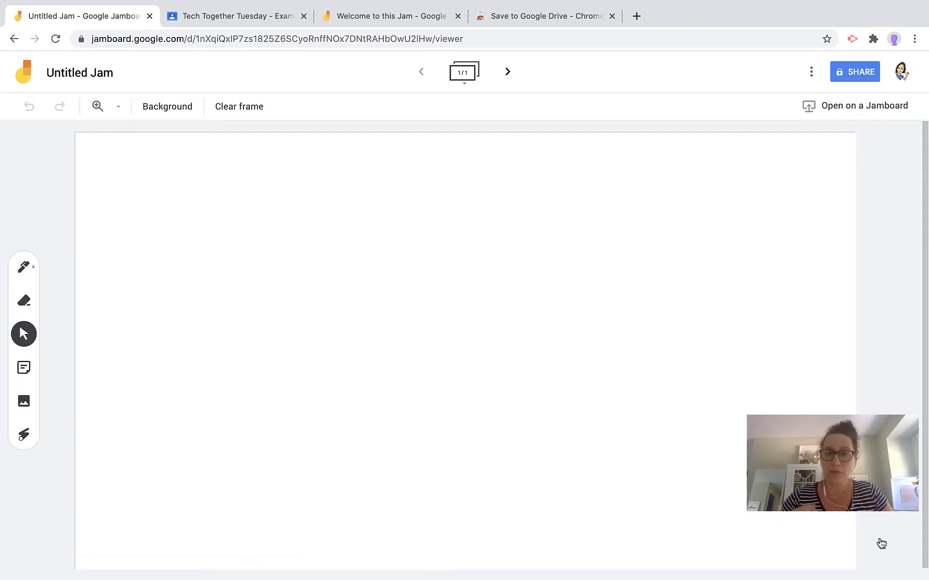
left_click(100, 72)
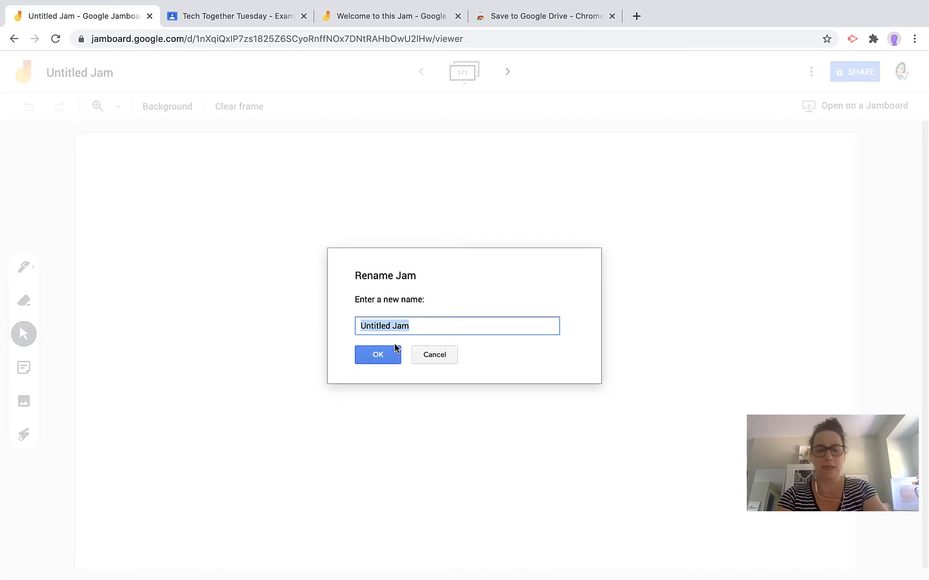
type("TTT -Exaple")
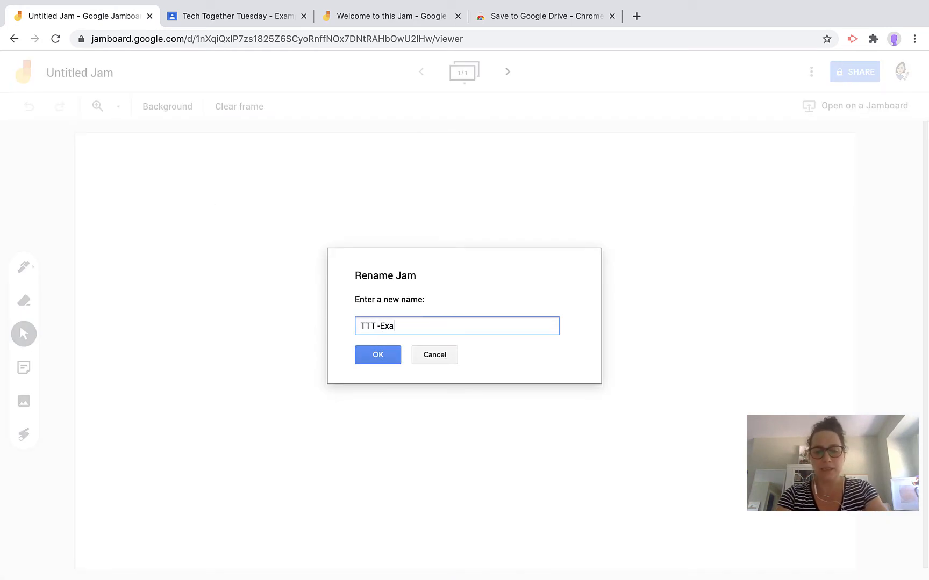
key("BackSpace")
key("BackSpace")
key("BackSpace")
type("mple")
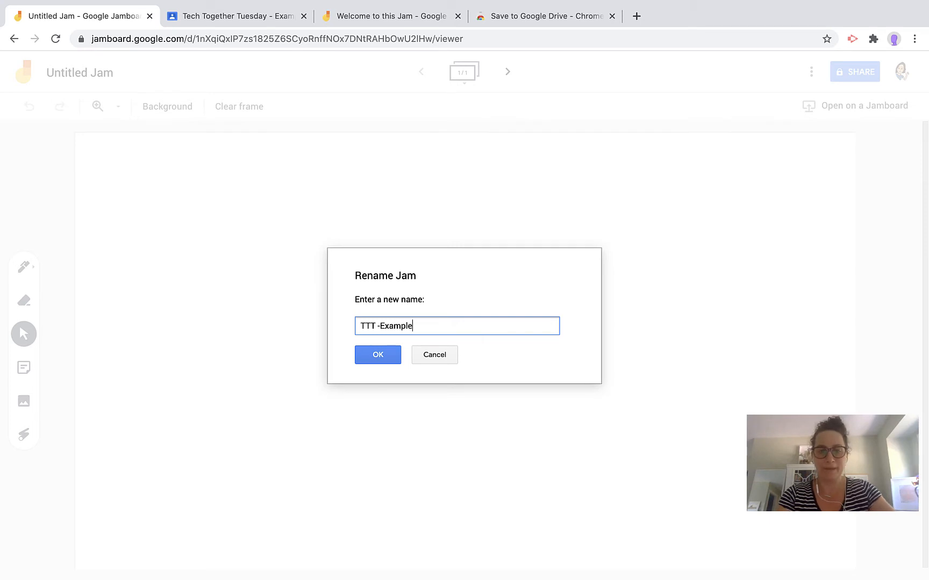
left_click(372, 354)
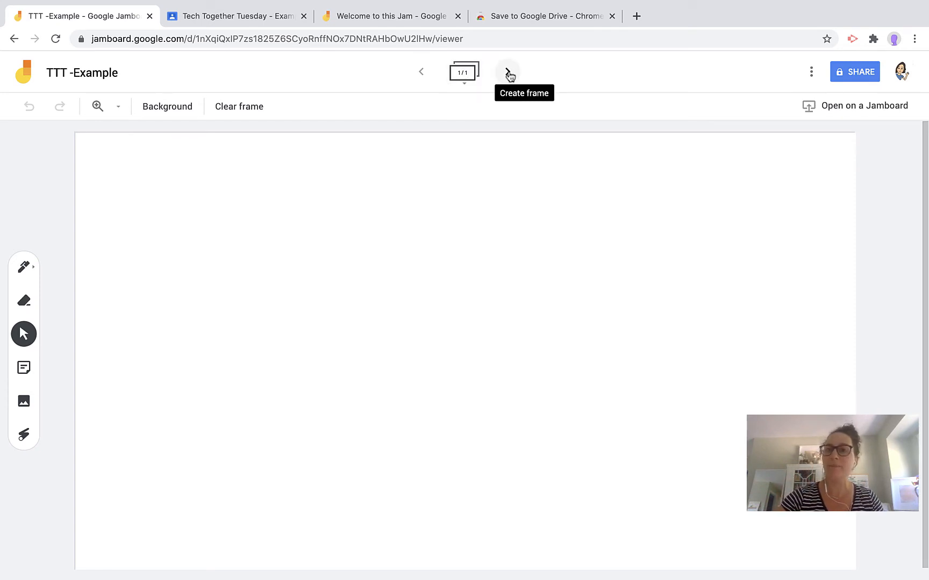
Add two frames to the Jam and check them in the frame overview.
left_click(509, 76)
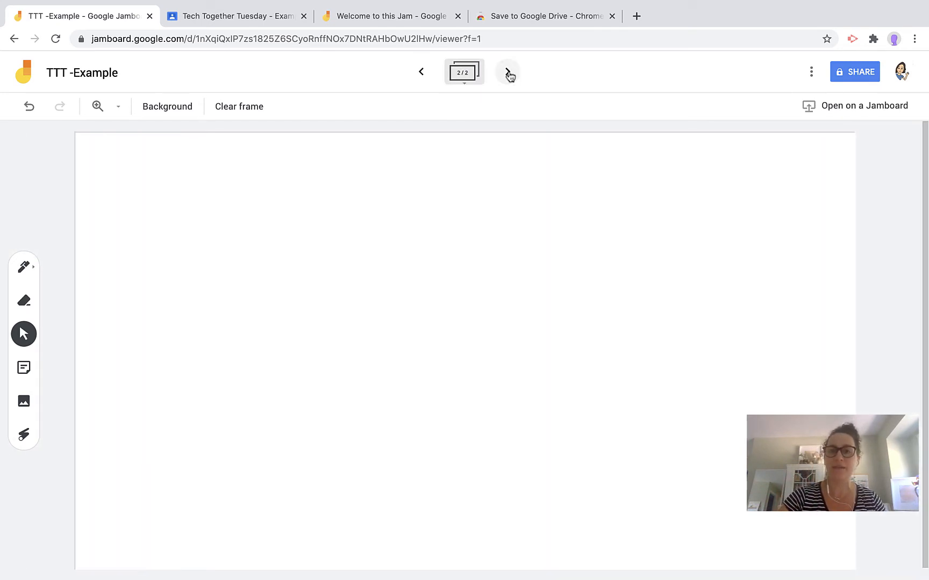
left_click(510, 76)
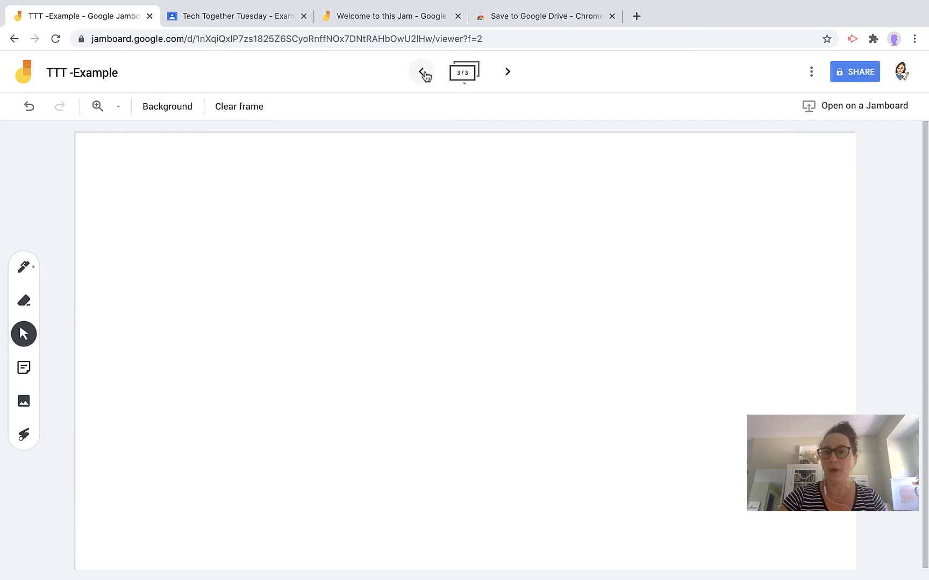
left_click(463, 84)
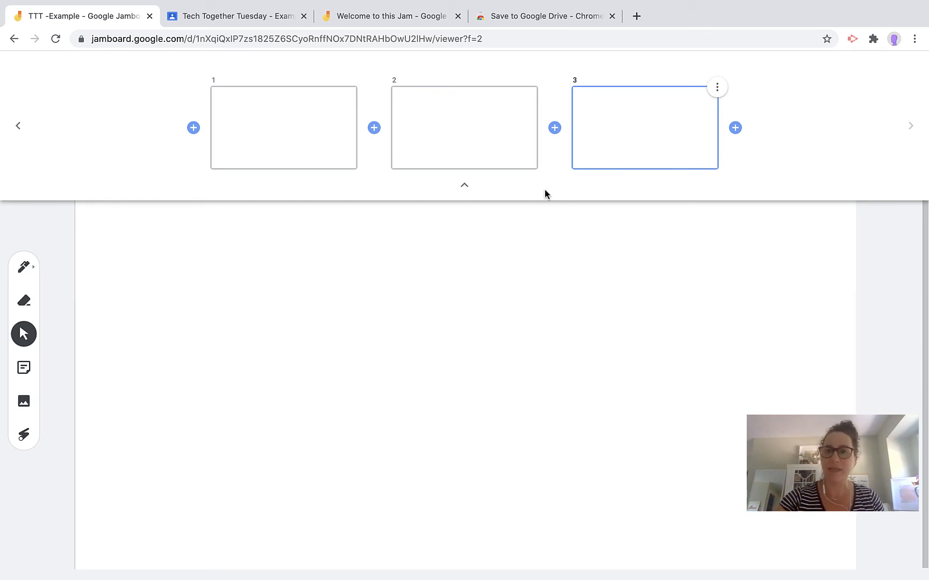
left_click(465, 184)
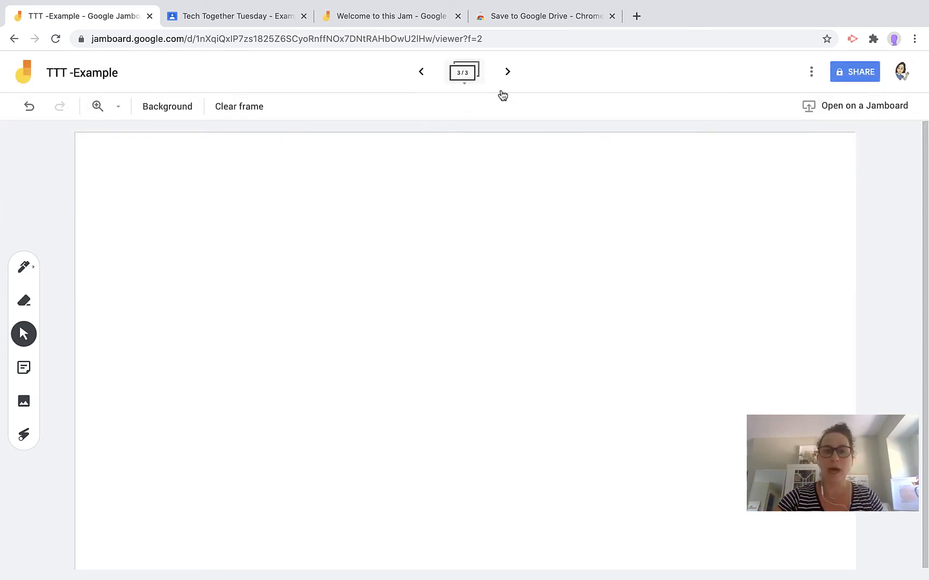
Page back to the first frame and forward to the last, and create a fourth frame after it.
left_click(422, 73)
left_click(422, 74)
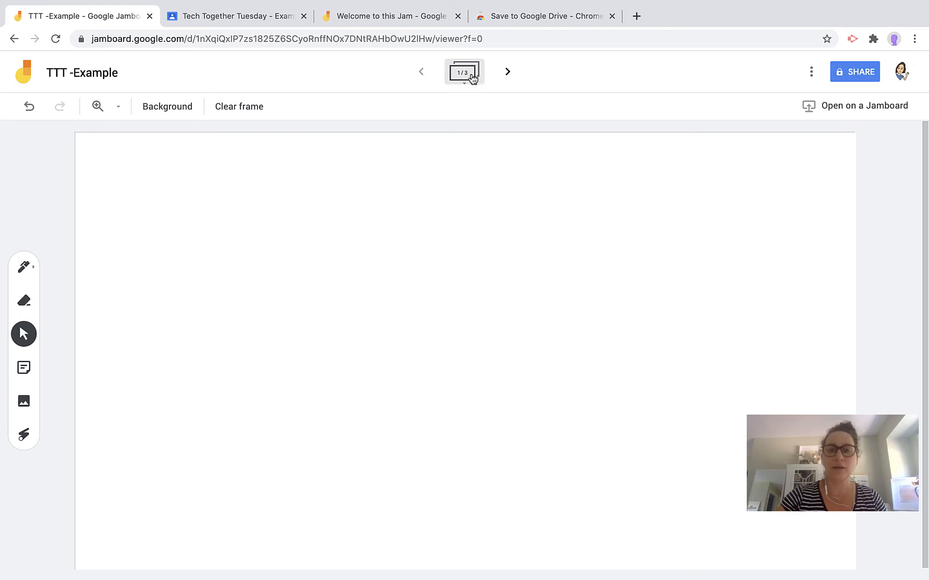
left_click(508, 72)
left_click(508, 72)
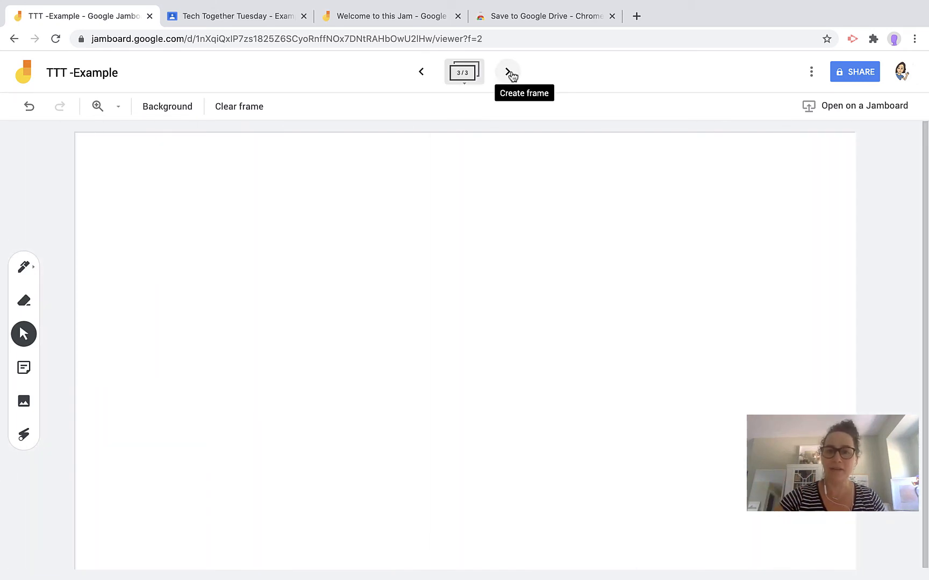
left_click(509, 73)
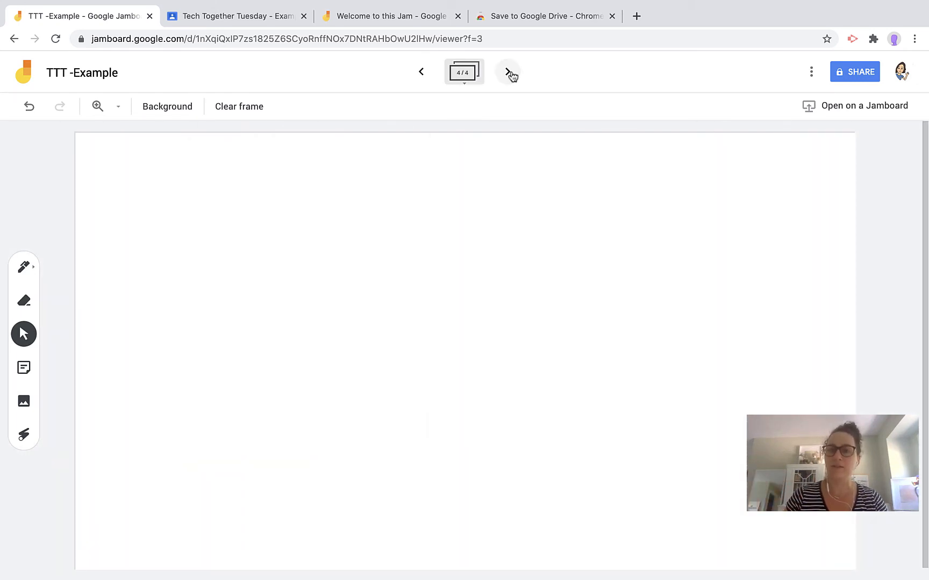
Return to frame 1 through the frame overview and collapse the overview.
left_click(464, 79)
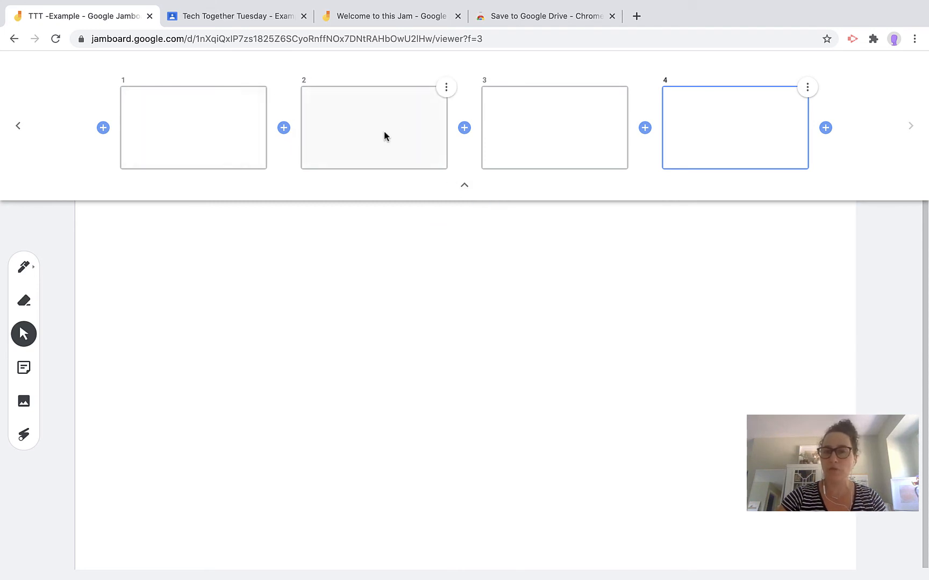
left_click(194, 118)
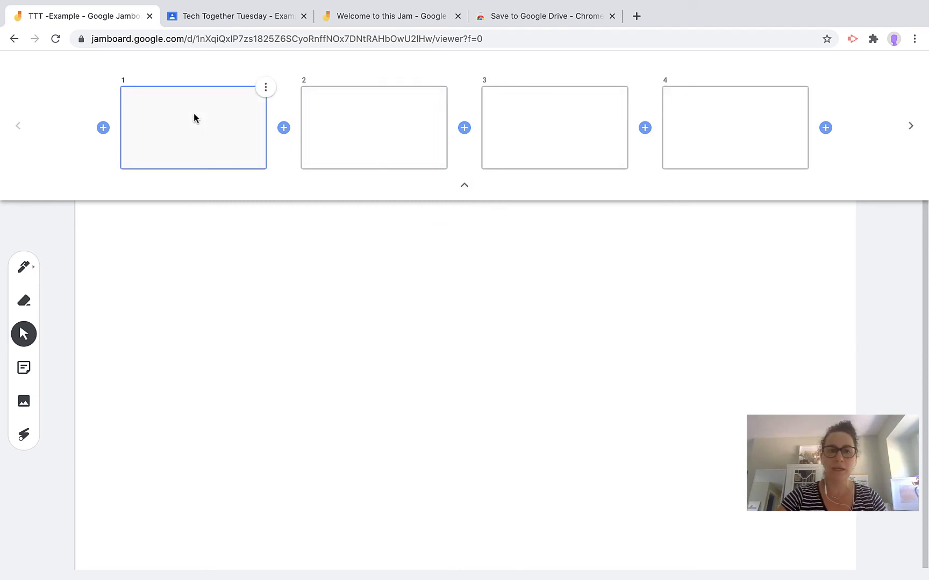
left_click(464, 185)
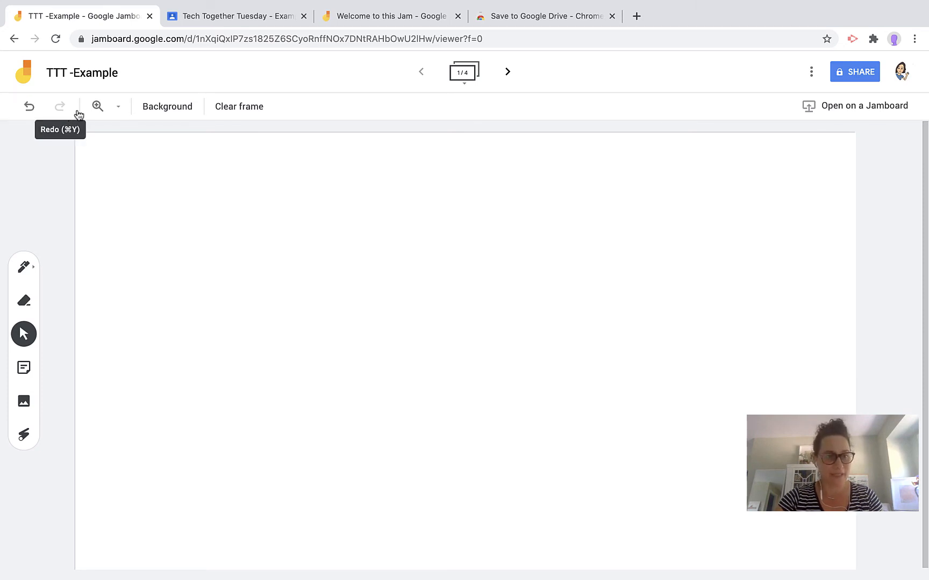
Try the blue-lined grid and black backgrounds on the first frame, settling on the blue-lined grid.
left_click(165, 119)
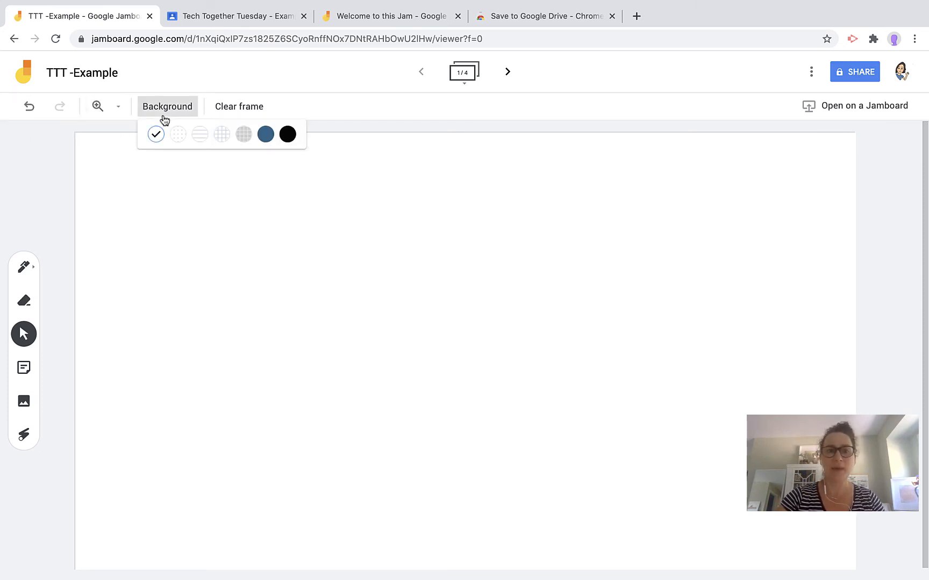
left_click(215, 138)
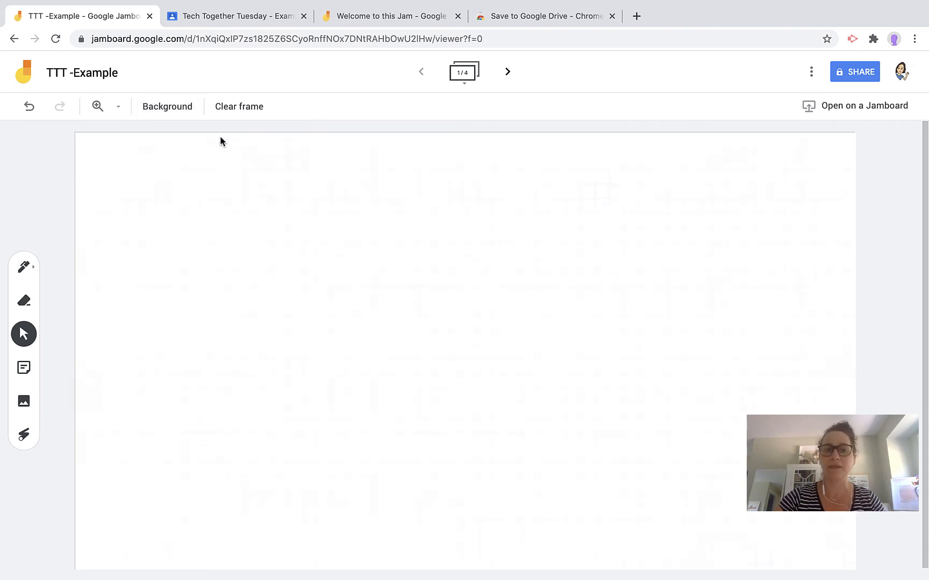
left_click(176, 107)
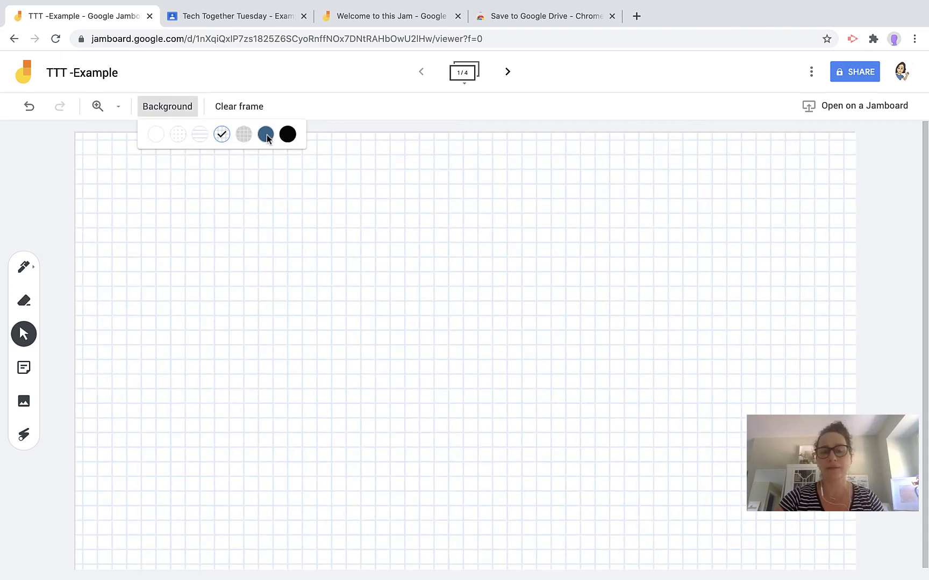
left_click(288, 135)
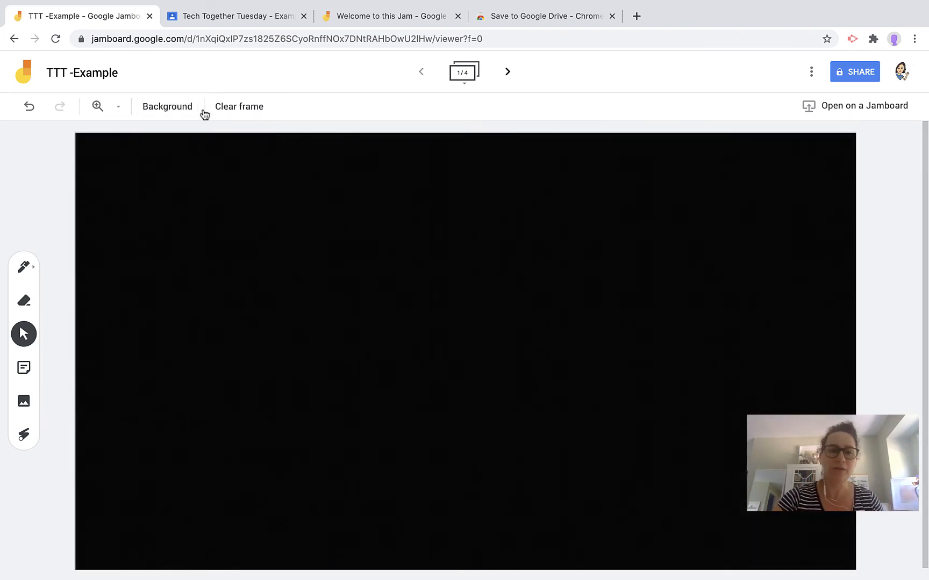
left_click(180, 107)
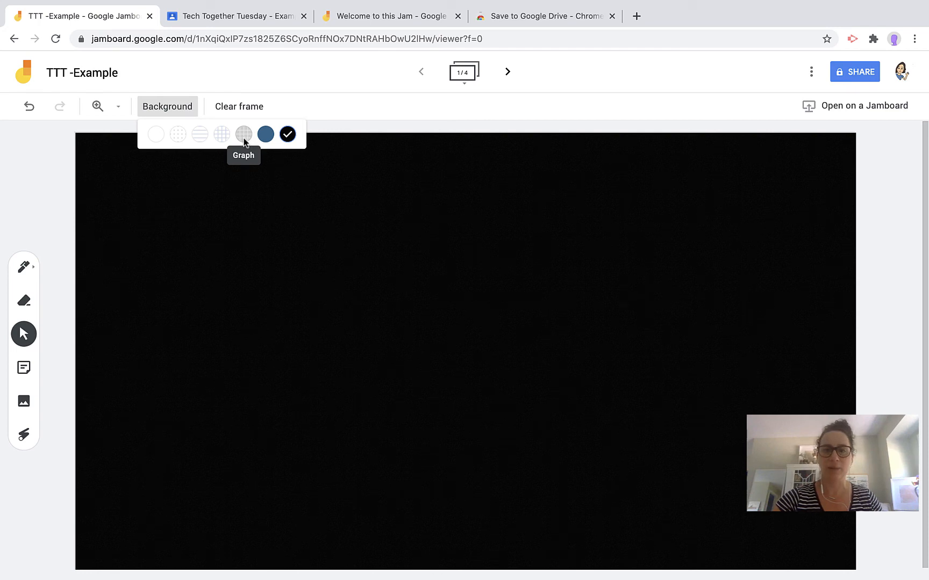
left_click(221, 137)
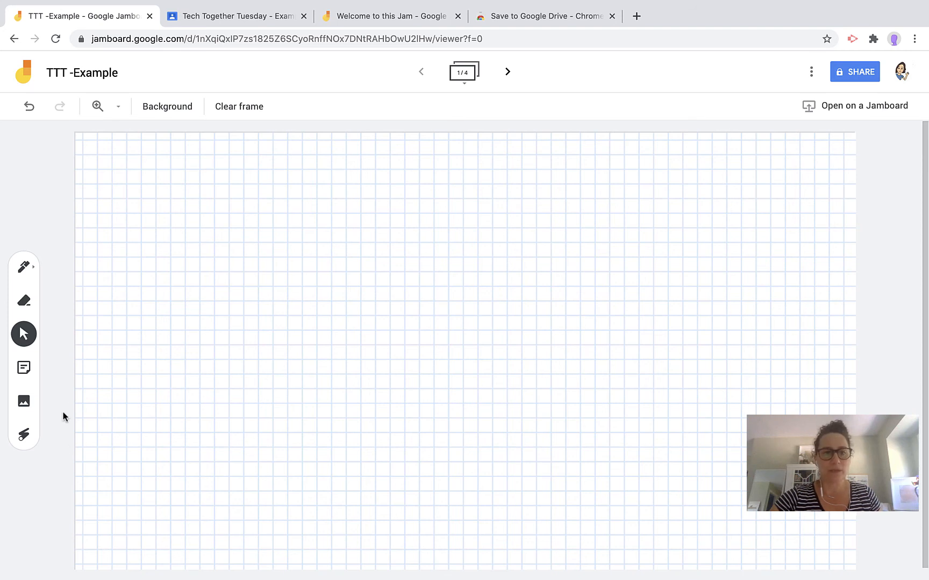
Draw a looping freehand line with the blue pen across the upper part of the first frame.
left_click(23, 267)
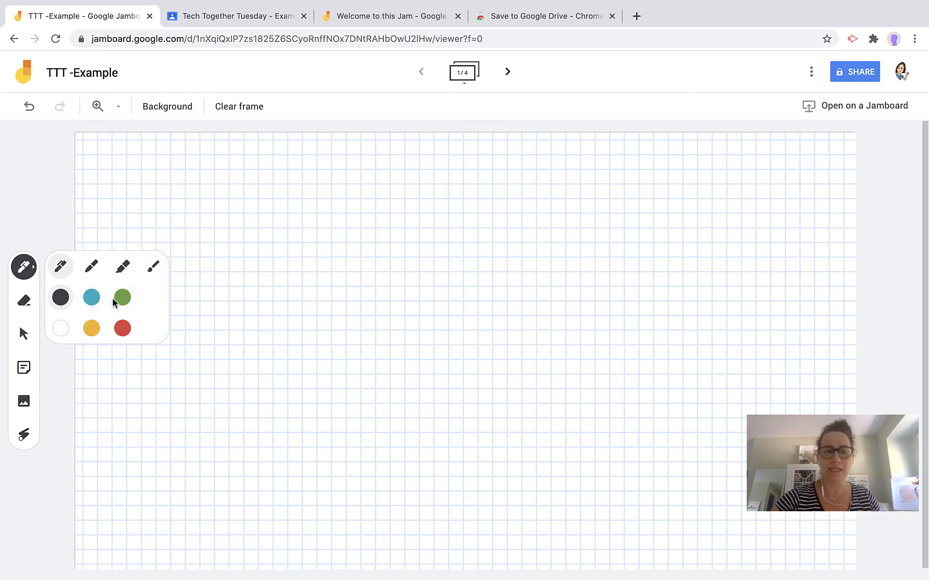
left_click(94, 300)
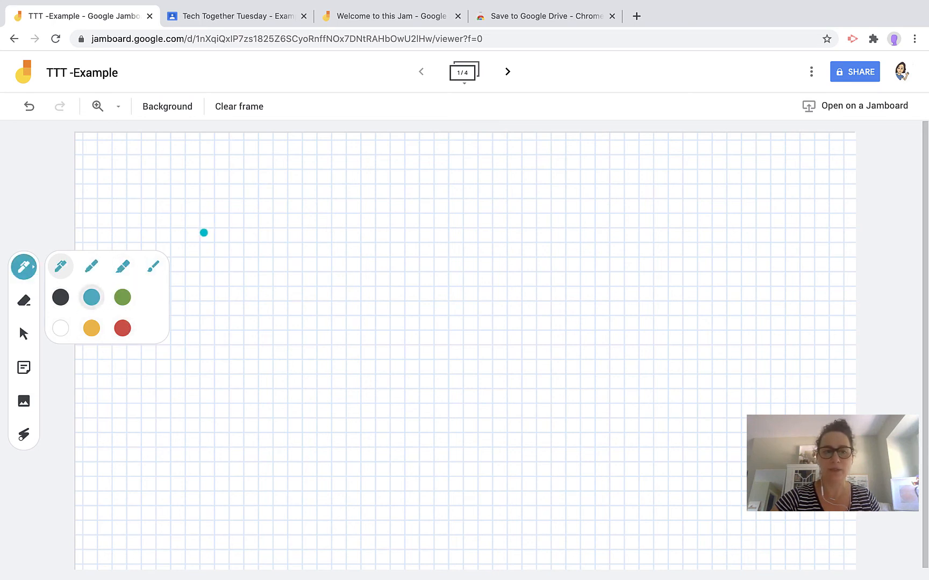
mouse_move(195, 247)
left_mouse_down()
mouse_move(234, 216)
mouse_move(313, 271)
mouse_move(363, 208)
mouse_move(373, 240)
mouse_move(419, 257)
mouse_move(400, 191)
left_mouse_up()
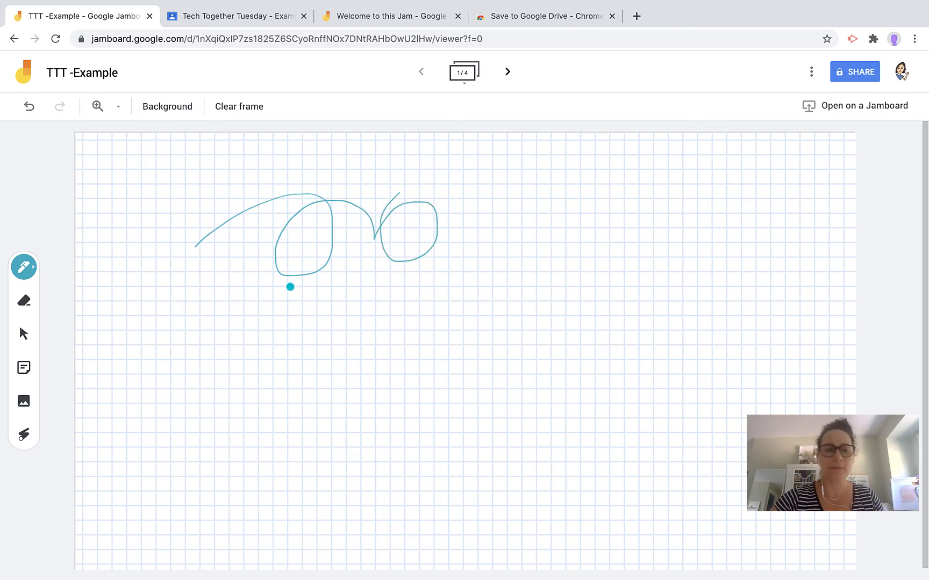
Erase short pieces of the blue looping line with the eraser, and switch back to the pen.
left_click(23, 300)
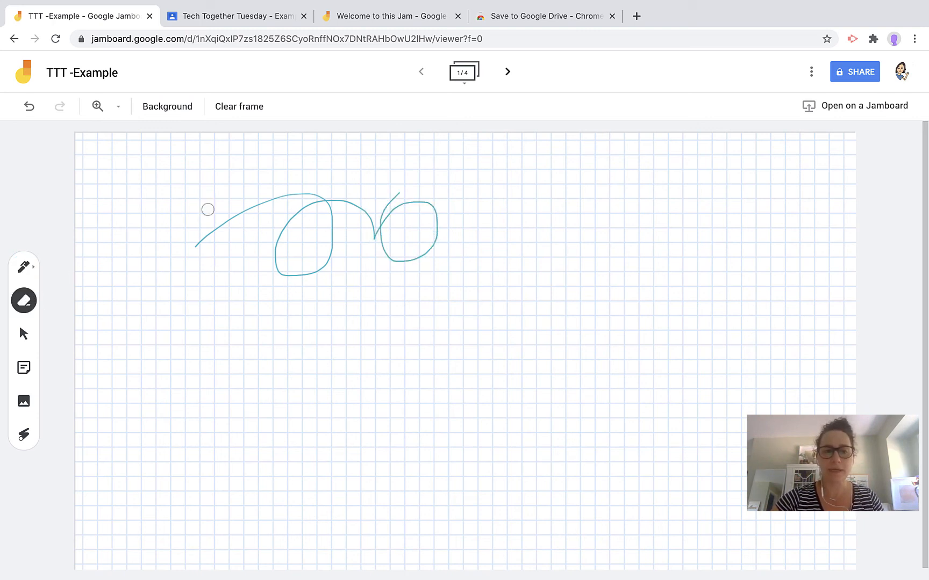
mouse_move(207, 210)
left_mouse_down()
mouse_move(259, 251)
mouse_move(305, 263)
mouse_move(376, 232)
mouse_move(384, 275)
left_mouse_up()
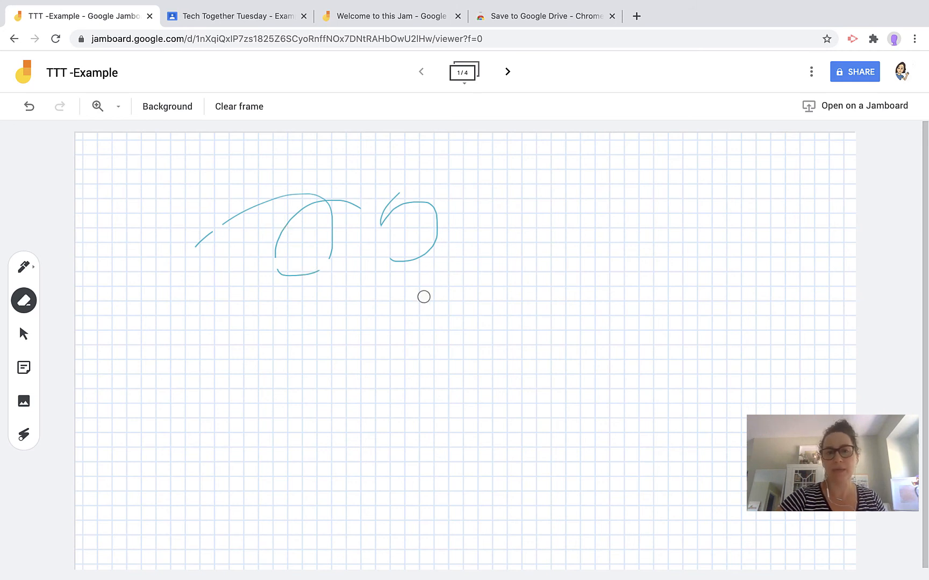
left_click(24, 266)
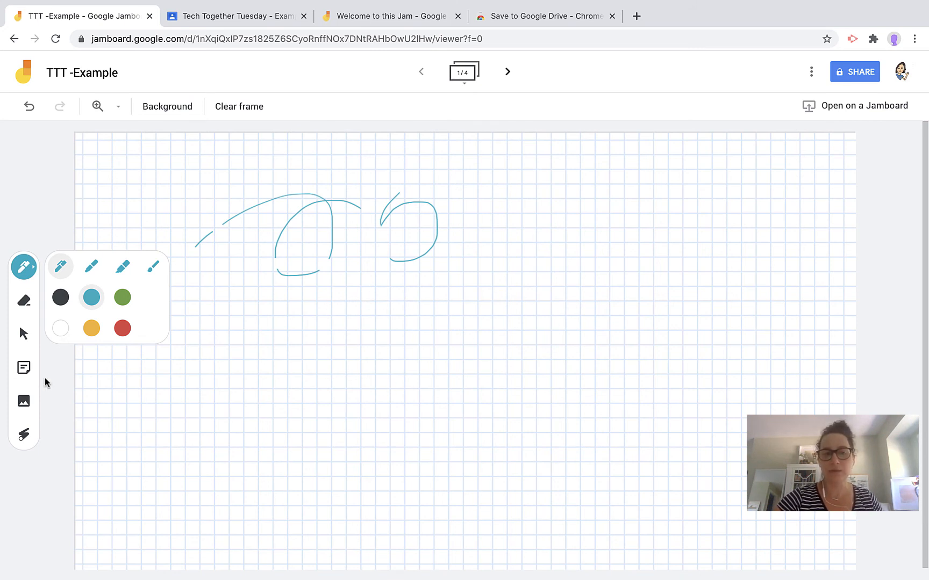
Try green, blue and transparent for a new sticky note, and save it in yellow with the text "text".
left_click(23, 369)
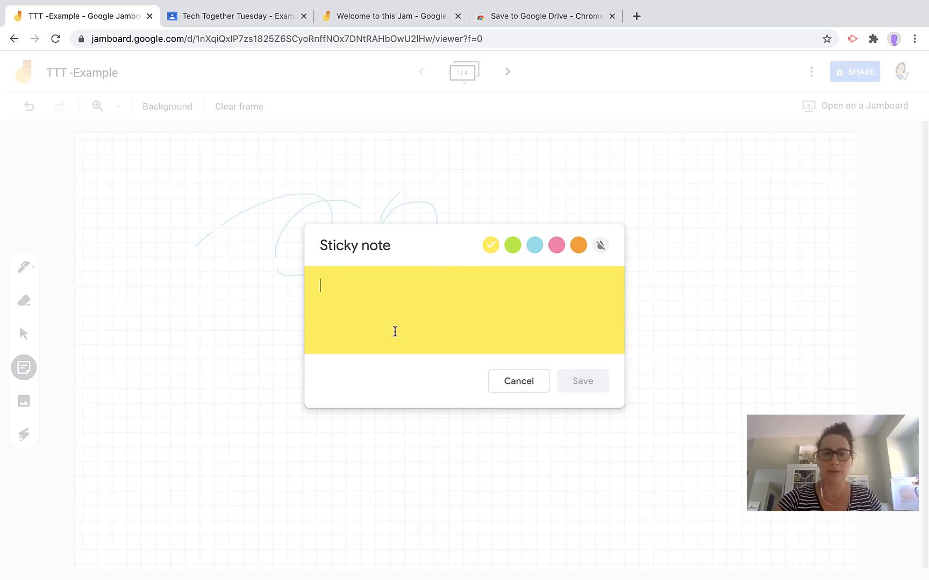
left_click(512, 245)
left_click(534, 245)
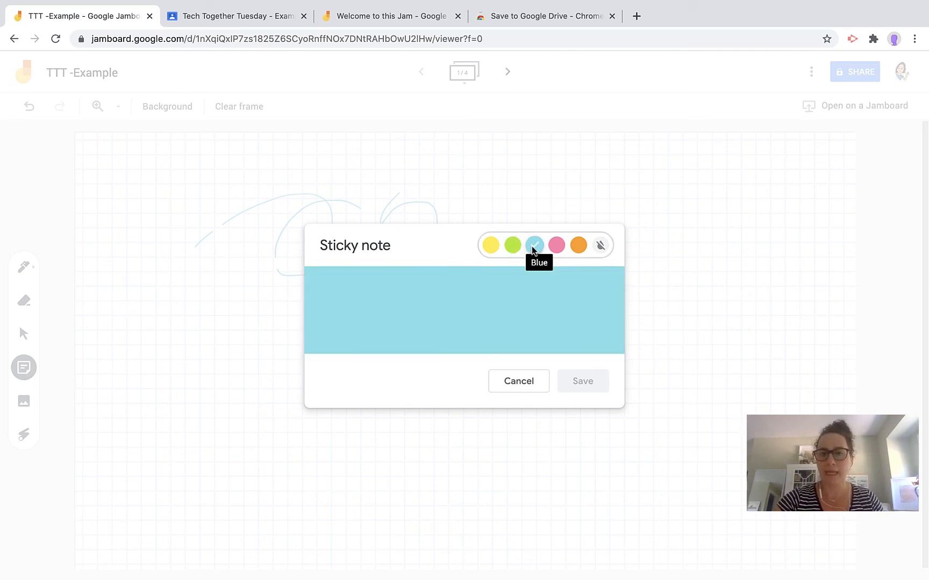
left_click(600, 245)
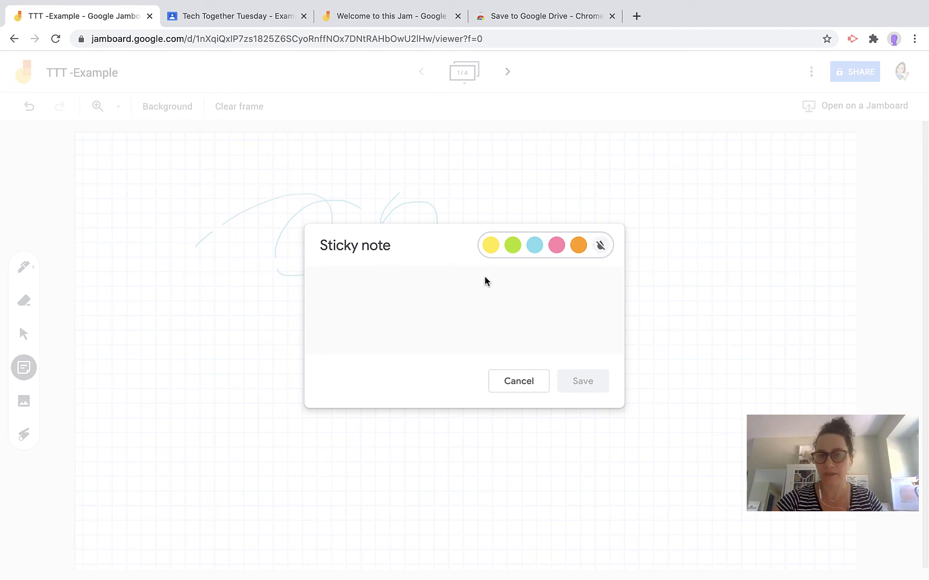
left_click(491, 245)
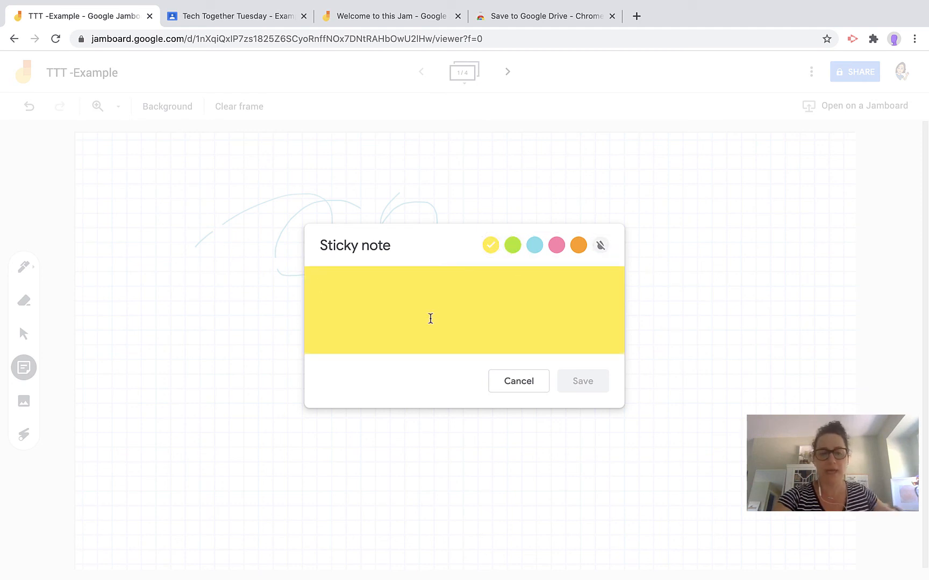
type("text")
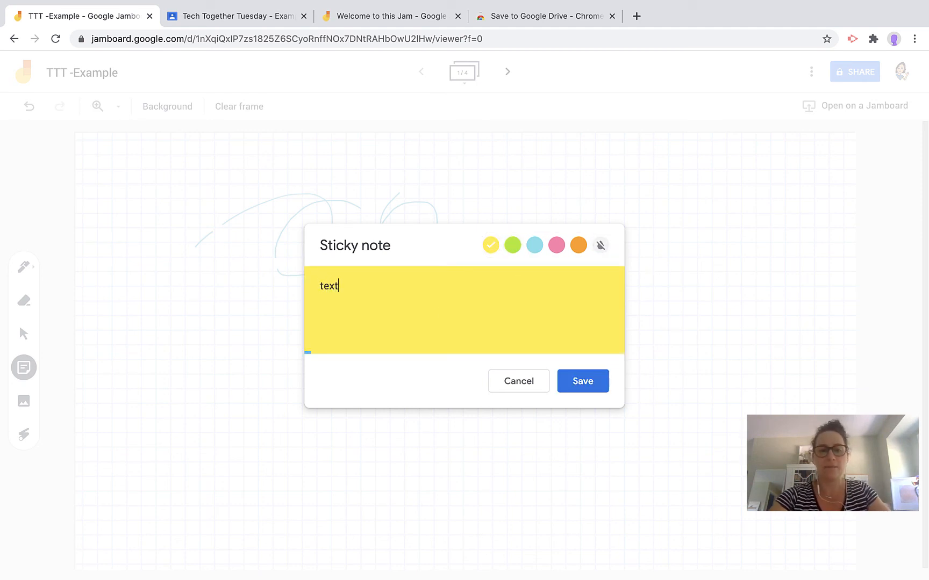
left_click(591, 382)
Move the sticky note to the frame's upper-left corner, shrink it and tilt it slightly counterclockwise.
left_click(234, 180)
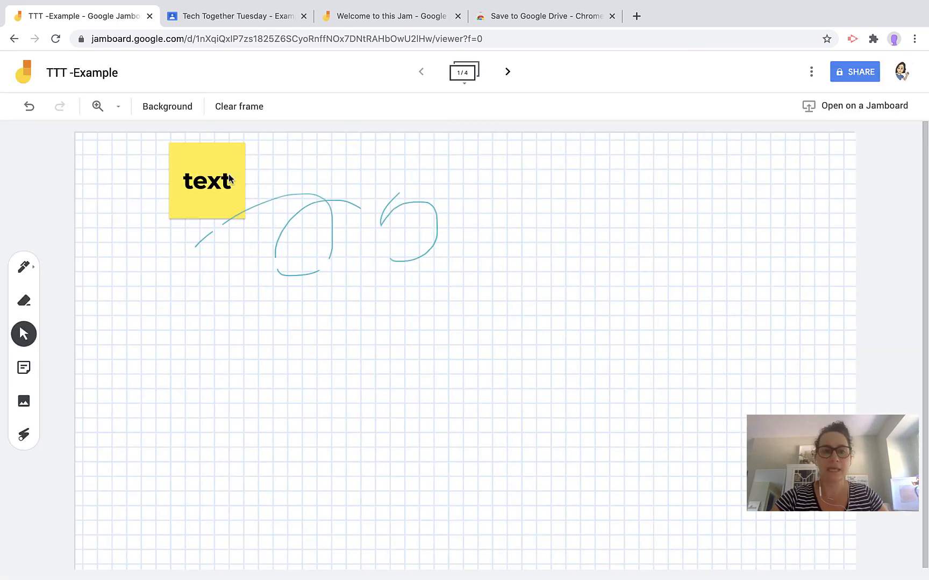
left_click_drag(235, 181, 176, 186)
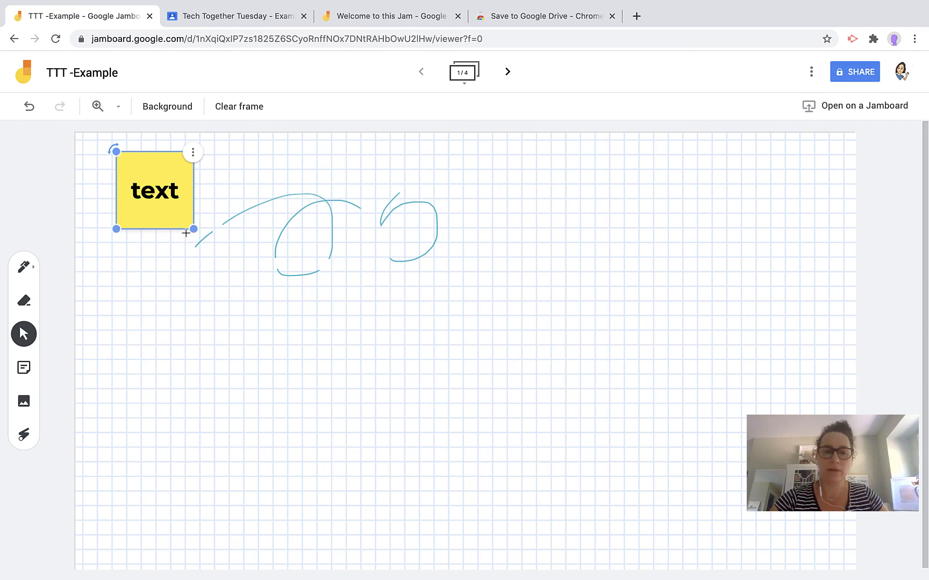
left_click_drag(193, 229, 171, 191)
mouse_move(122, 154)
left_mouse_down()
mouse_move(107, 167)
mouse_move(115, 157)
left_mouse_up()
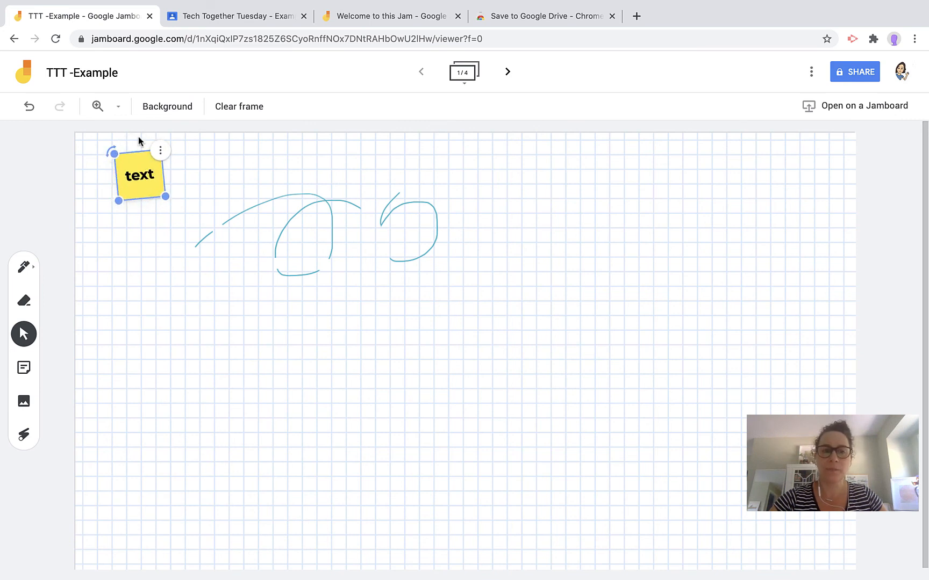
Look at the edit, duplicate and delete options of the sticky note without applying any.
left_click(164, 152)
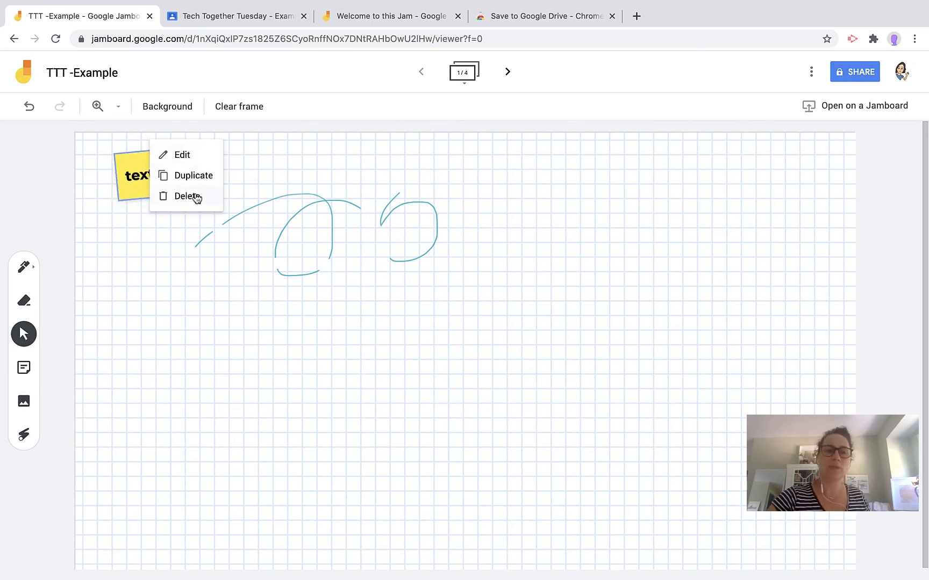
left_click(149, 418)
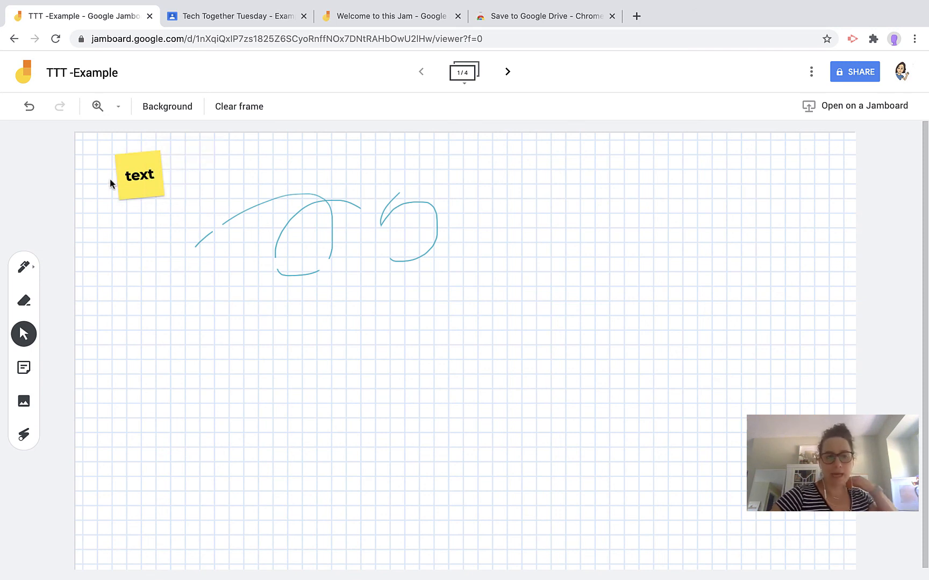
left_click(128, 178)
Search Google images for "dogs" and insert the picture of the brown and white dog on a blue background.
left_click(24, 403)
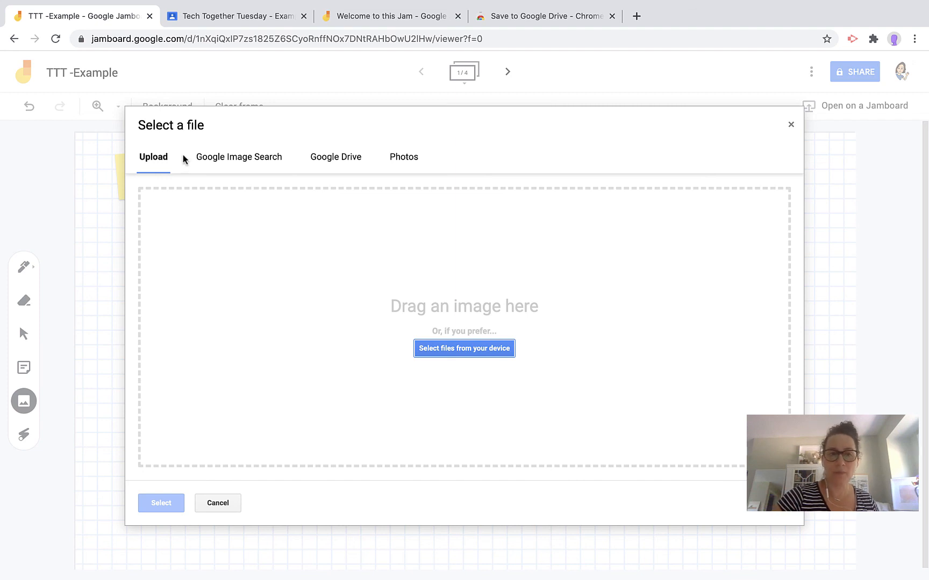
left_click(215, 157)
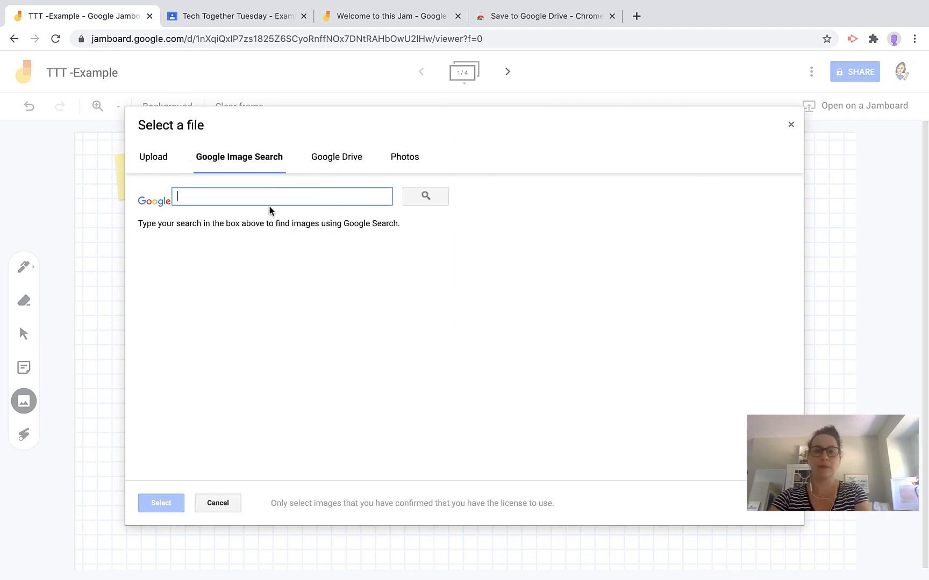
type("di")
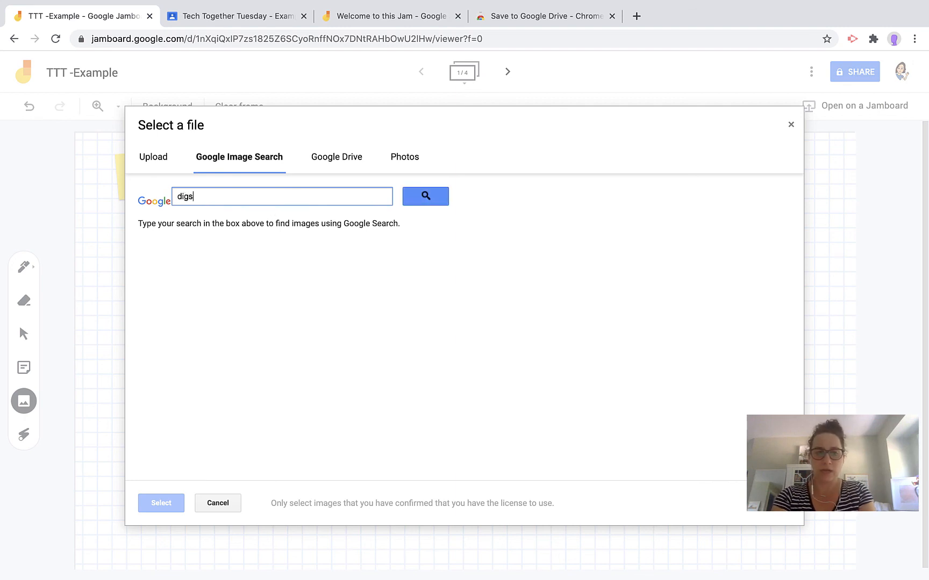
type("gs")
key("Return")
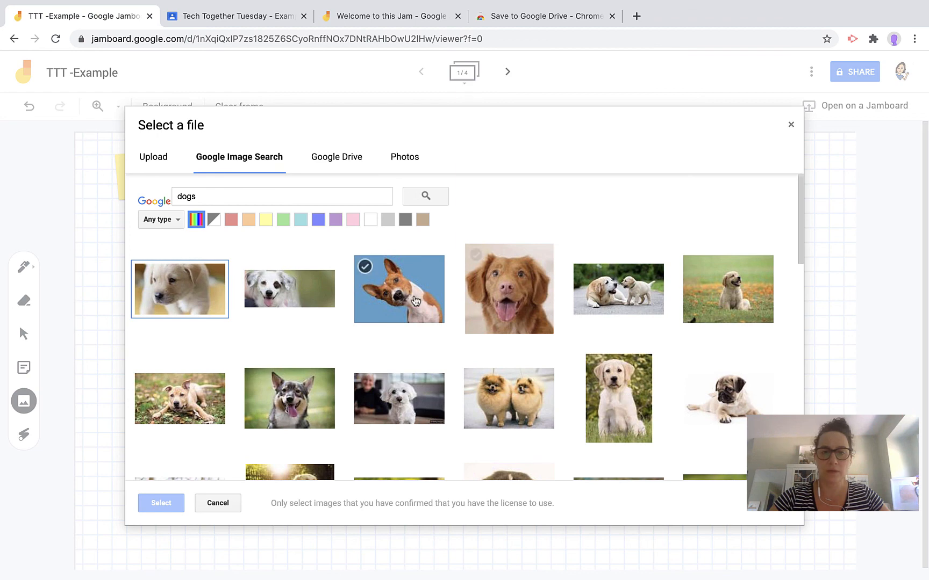
left_click(422, 299)
left_click(161, 503)
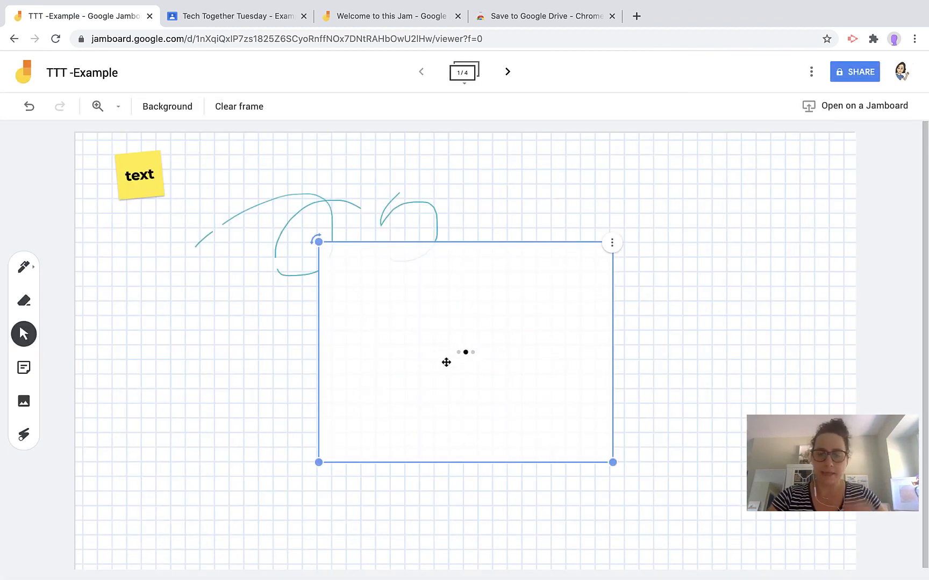
Move the dog picture to the frame's upper-right corner, make it slightly smaller and check its options.
left_click_drag(452, 369, 722, 250)
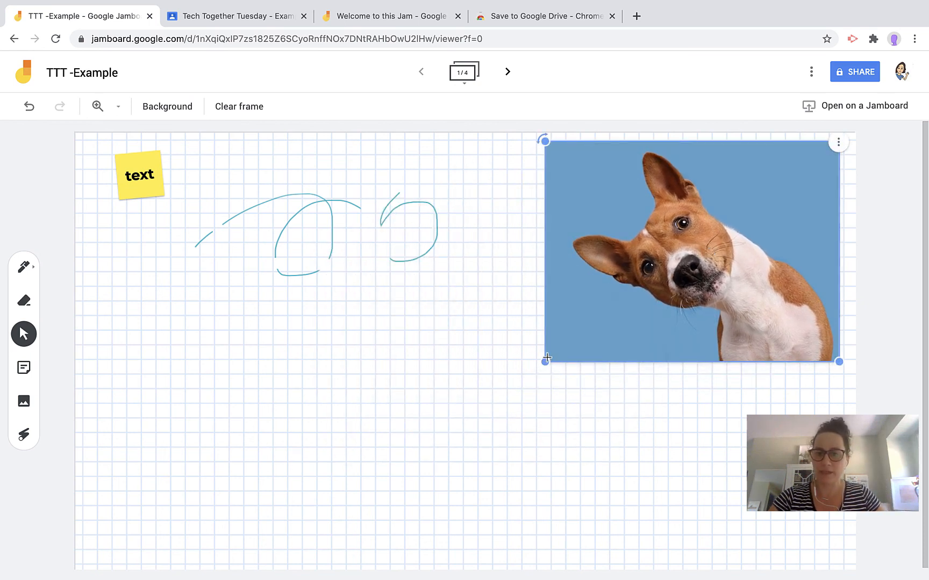
left_click_drag(546, 362, 568, 349)
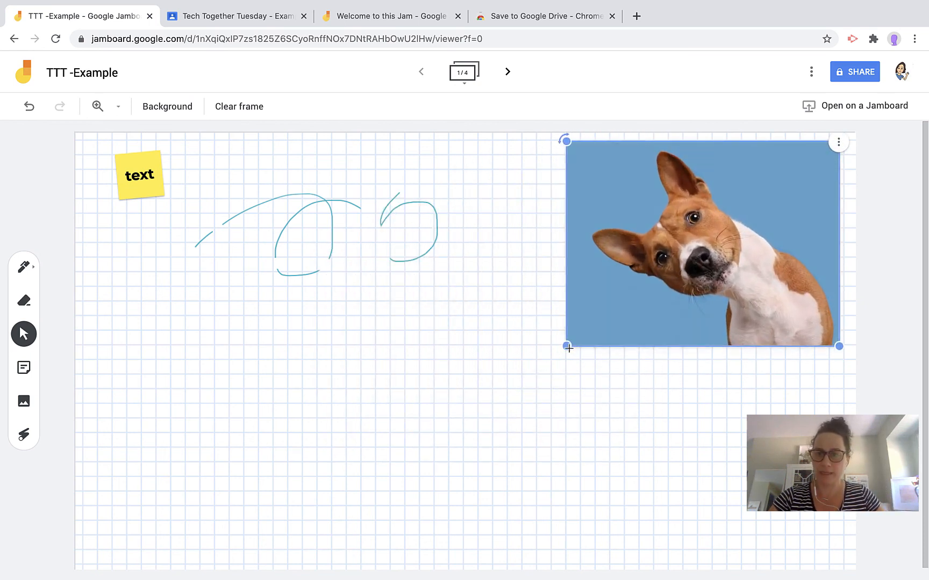
left_click_drag(566, 141, 590, 135)
left_click(836, 142)
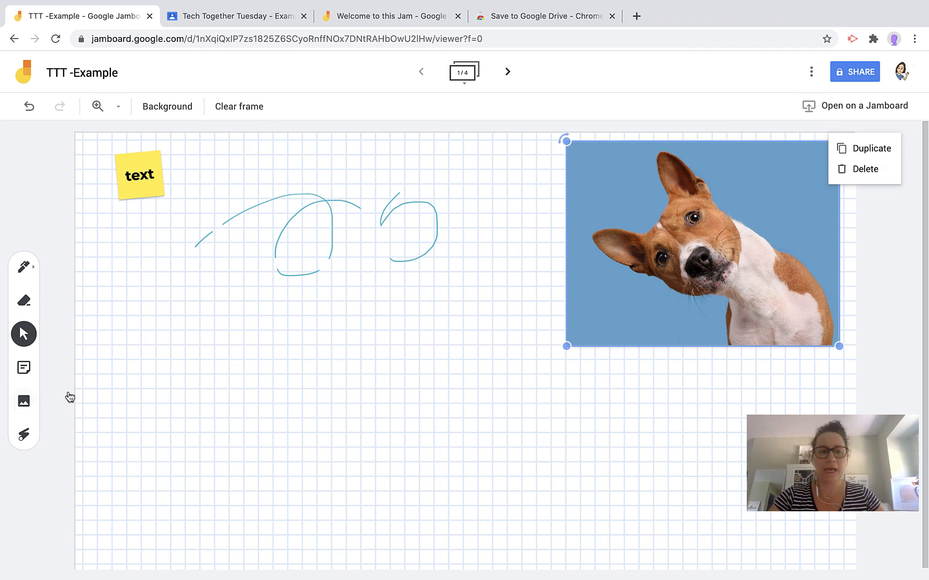
Search Google images for "dogs gif" with the image type set to Any type.
left_click(22, 407)
left_click(267, 198)
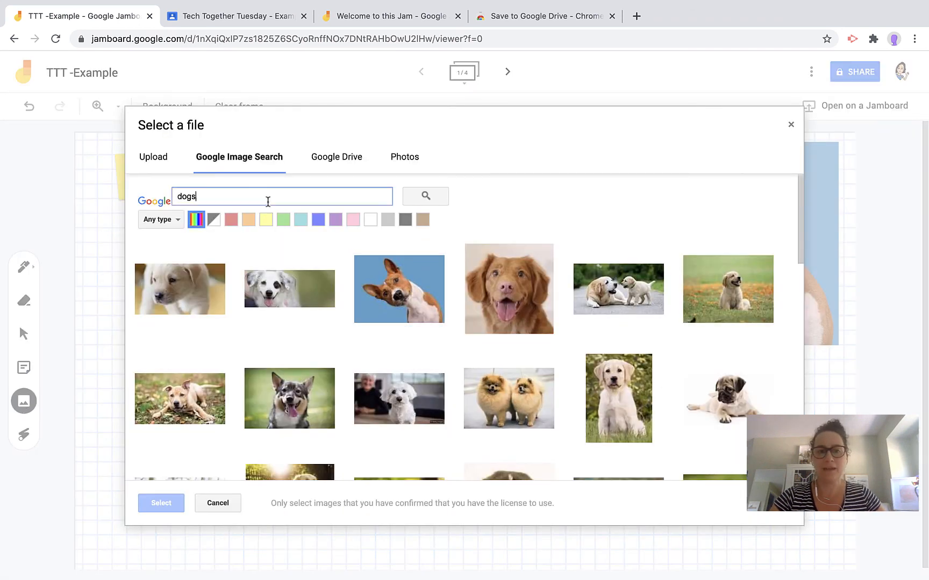
double_click(267, 197)
left_click(167, 221)
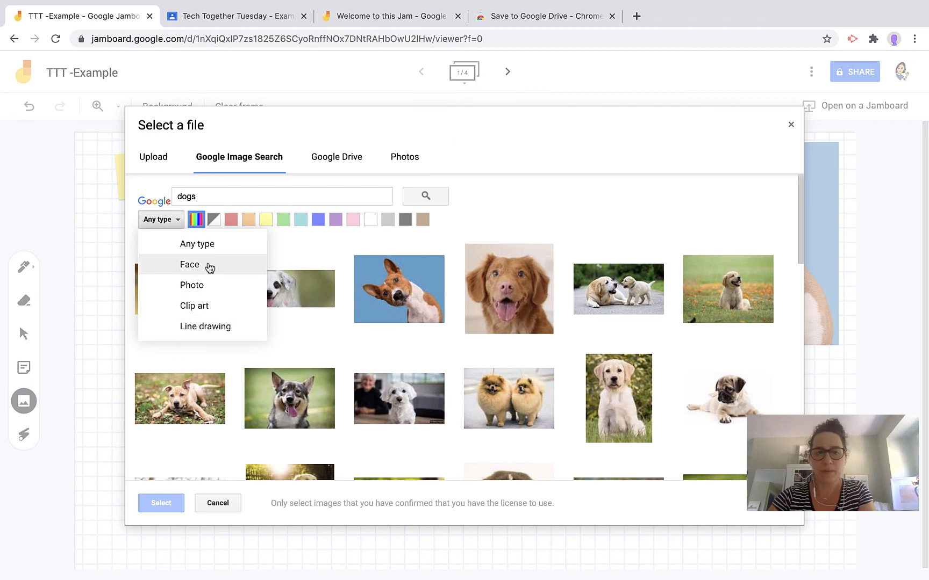
left_click(209, 243)
left_click(217, 194)
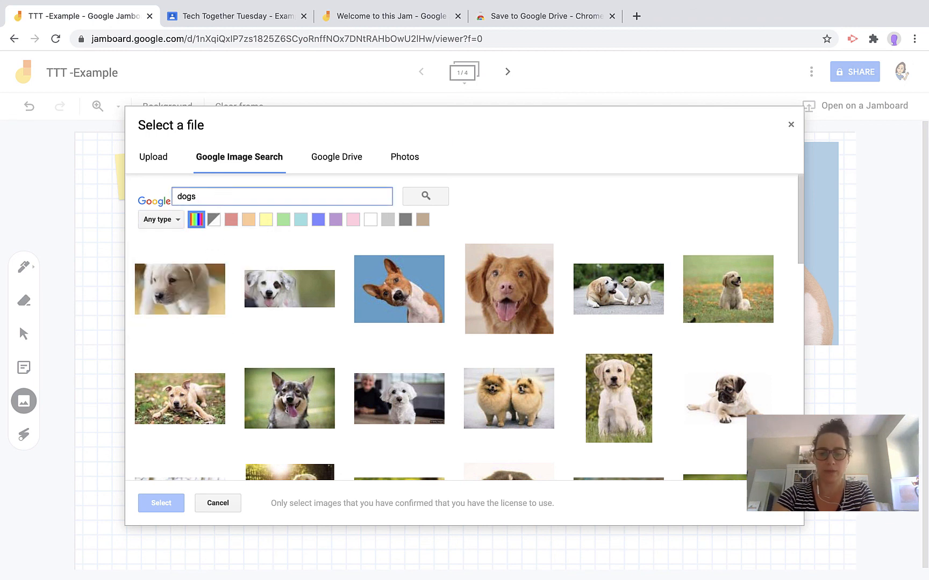
type("gif")
key("Return")
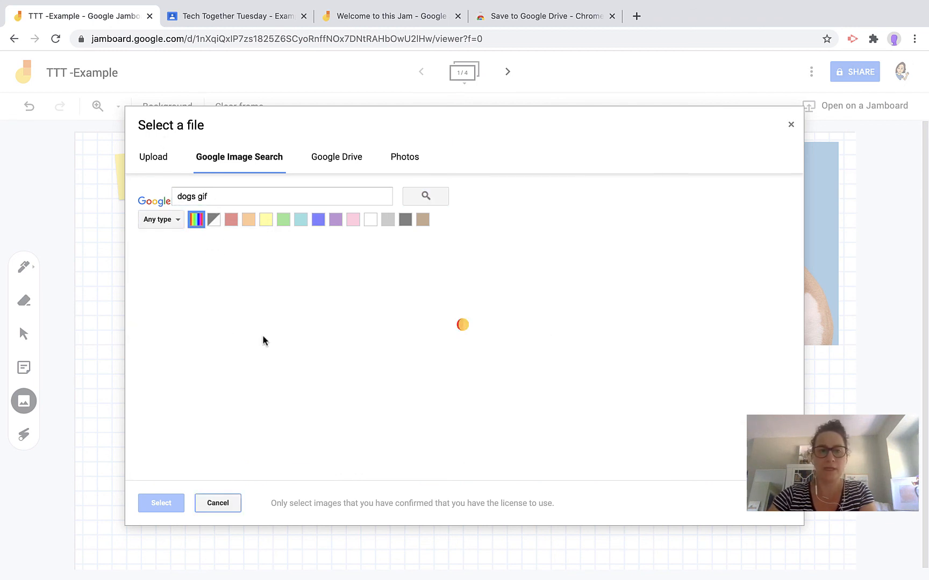
Insert the GIF of the smiling white dog and move it below the sticky note at the frame's left side.
left_click(389, 306)
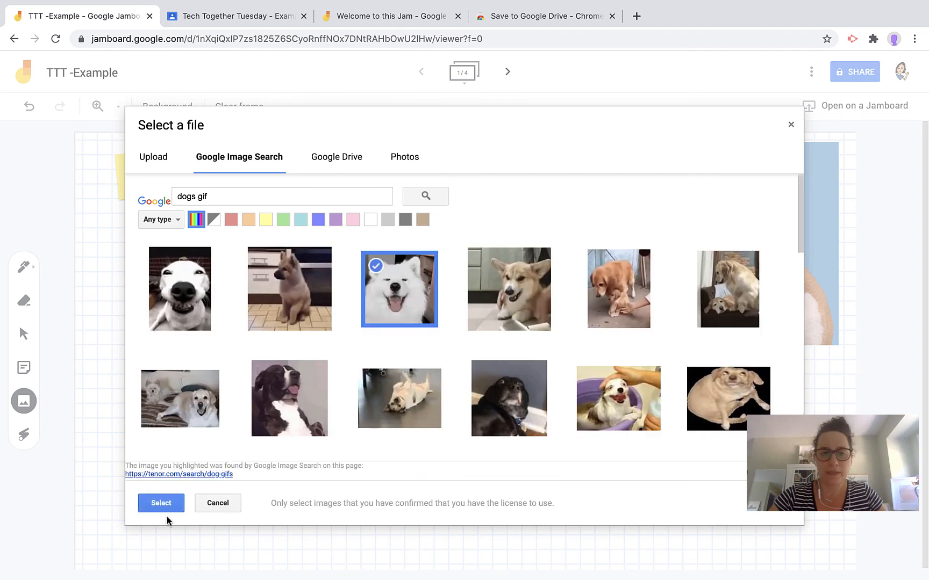
left_click(161, 504)
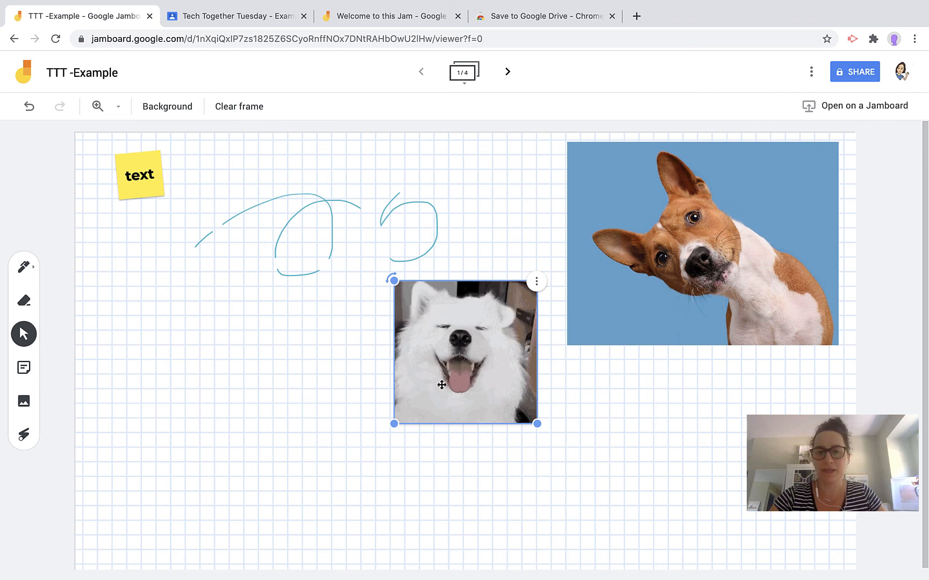
left_click_drag(452, 371, 171, 365)
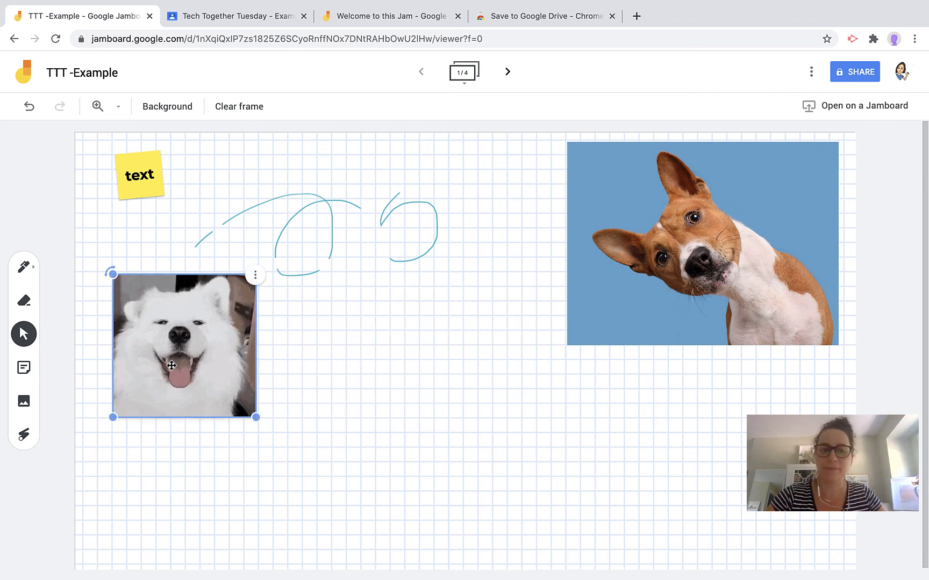
Try the laser pointer with sweeping strokes around the white dog GIF and across the blue line.
left_click(24, 440)
left_click_drag(79, 460, 349, 438)
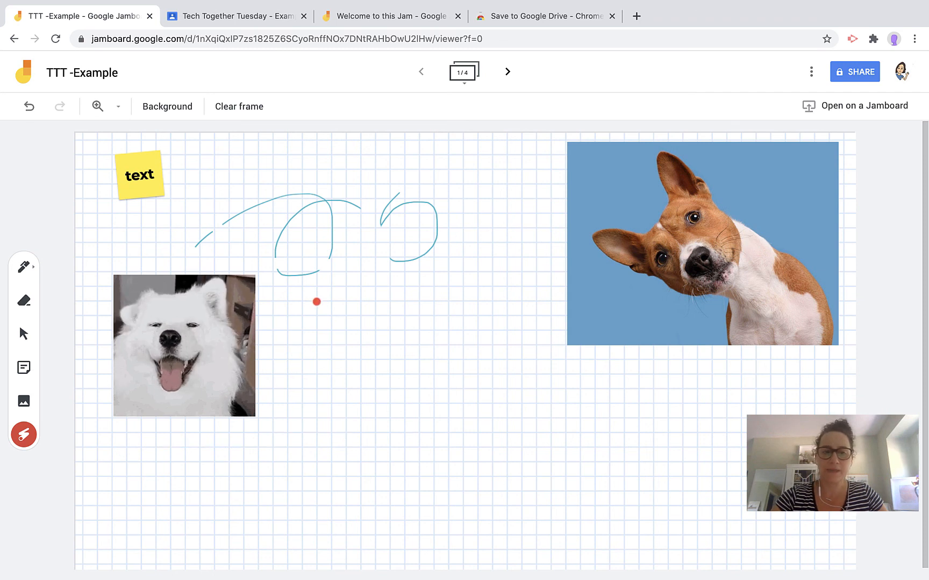
mouse_move(315, 299)
left_mouse_down()
mouse_move(193, 243)
mouse_move(284, 367)
left_mouse_up()
left_click_drag(362, 233, 335, 125)
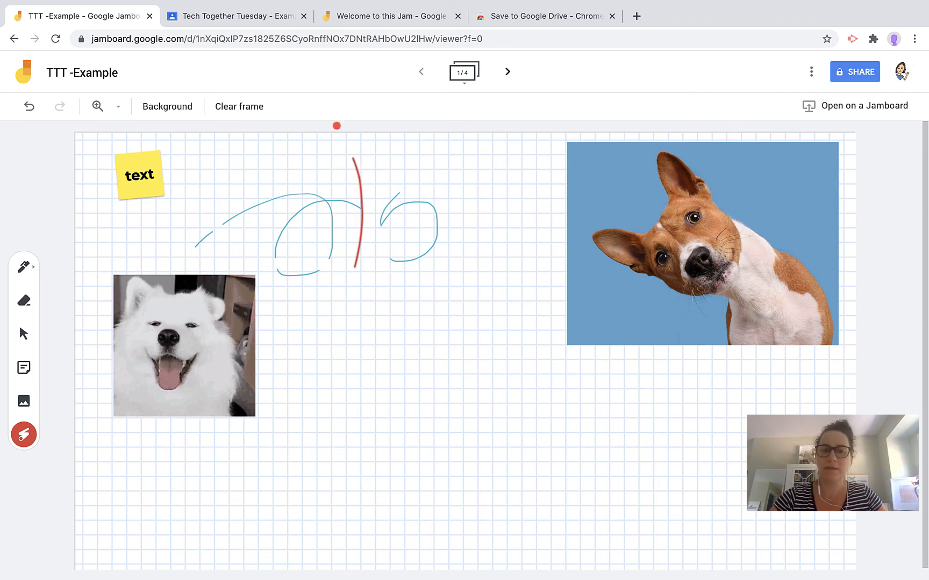